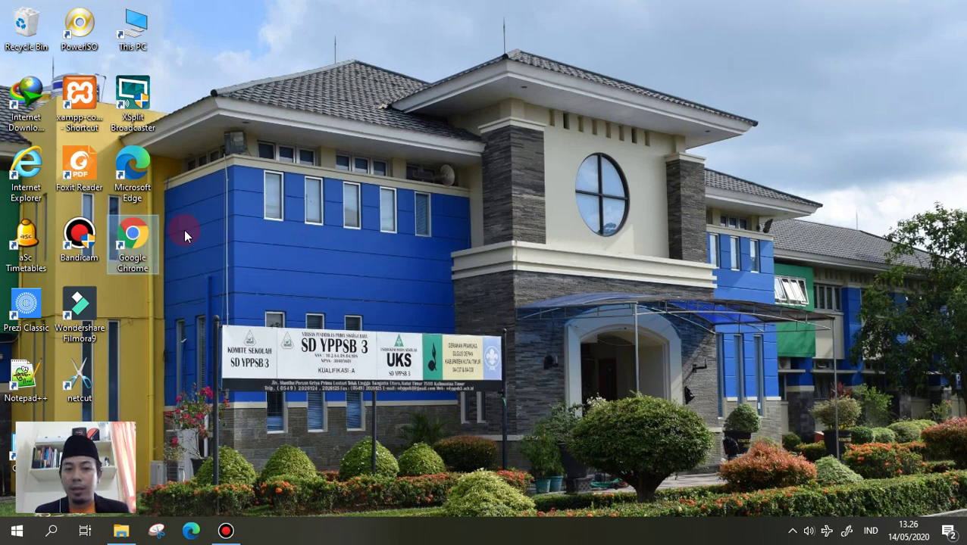
- Open Google Chrome and go to its apps page
double_click(138, 238)
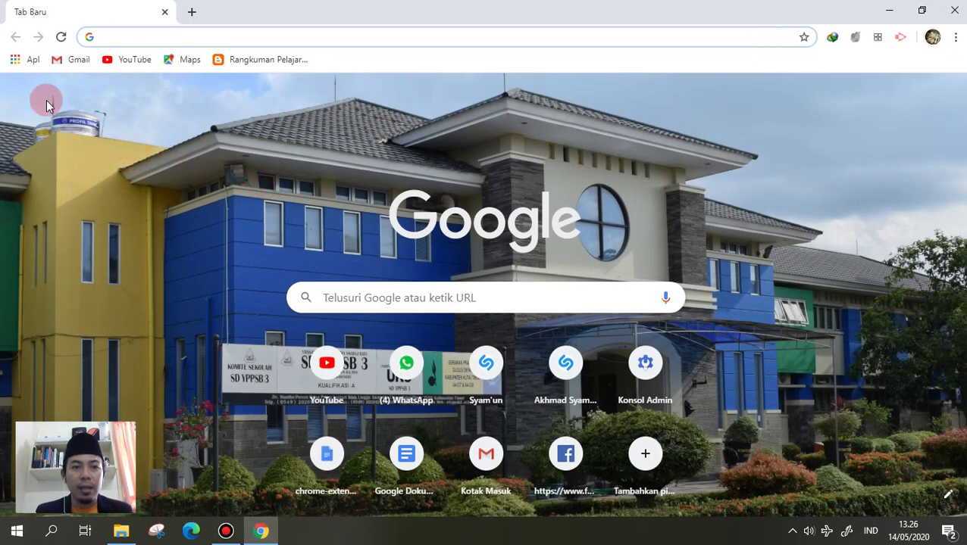
left_click(15, 61)
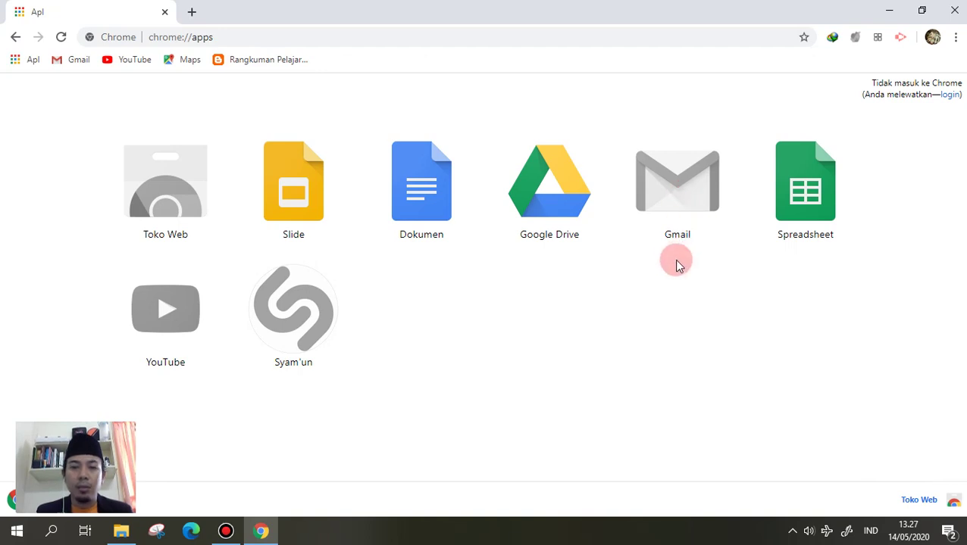
- Try opening Gmail and Google Drive while offline, returning to the apps page each time
left_click(676, 193)
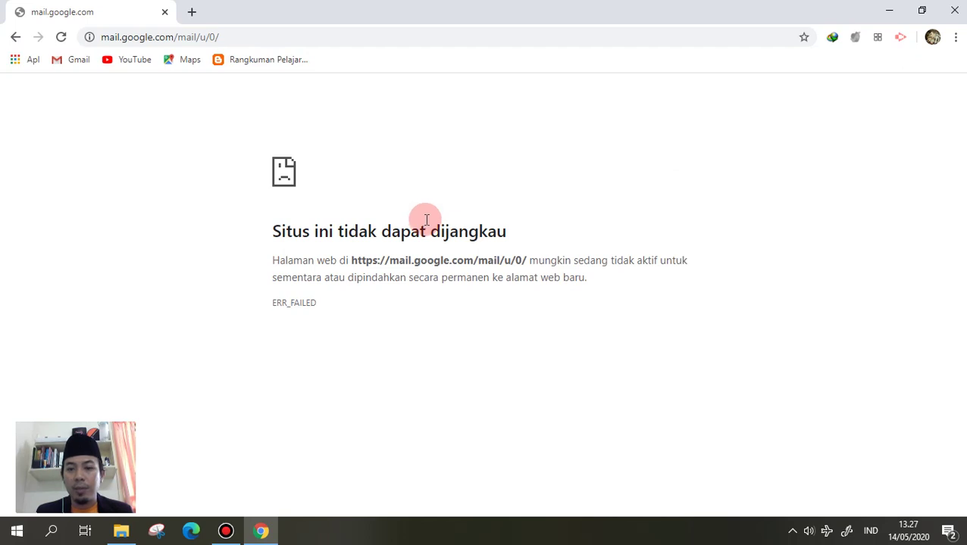
left_click(13, 38)
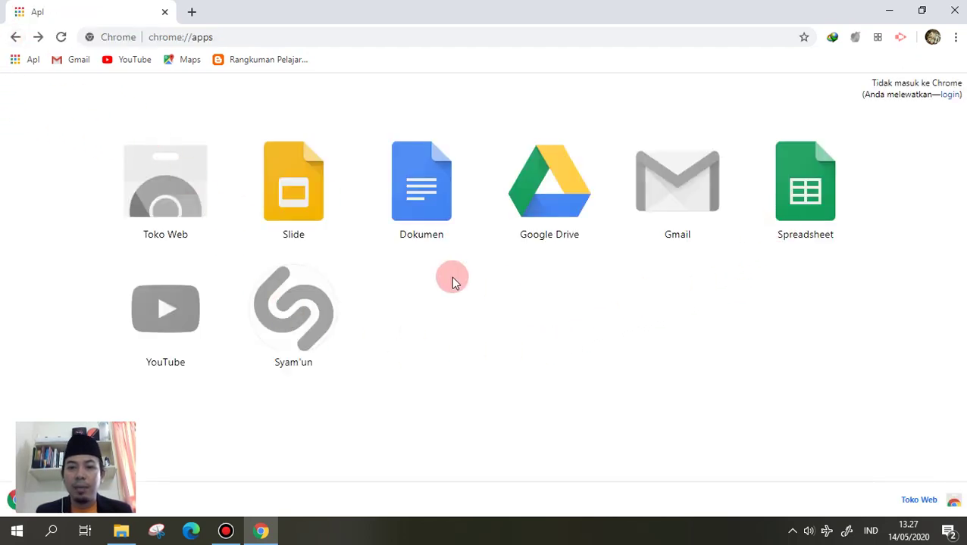
left_click(553, 197)
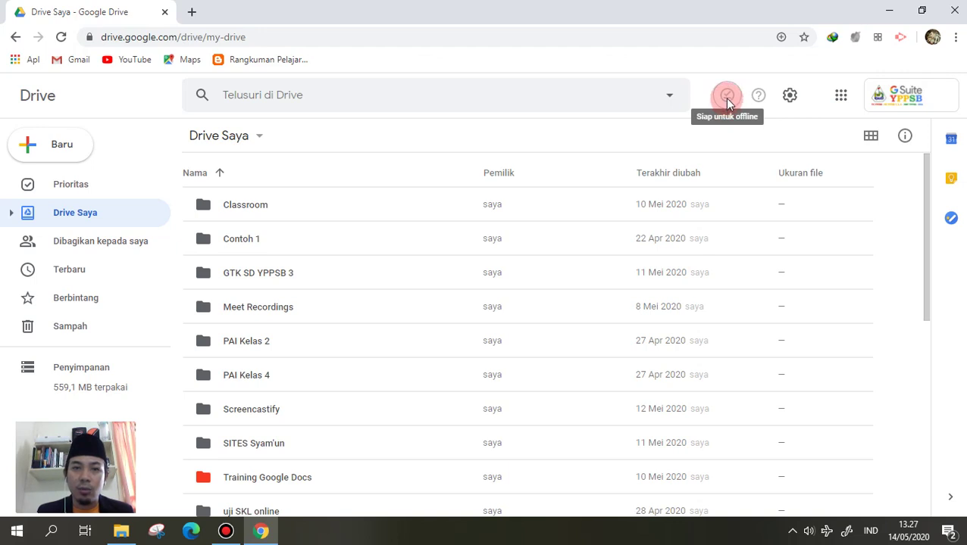
left_click(16, 37)
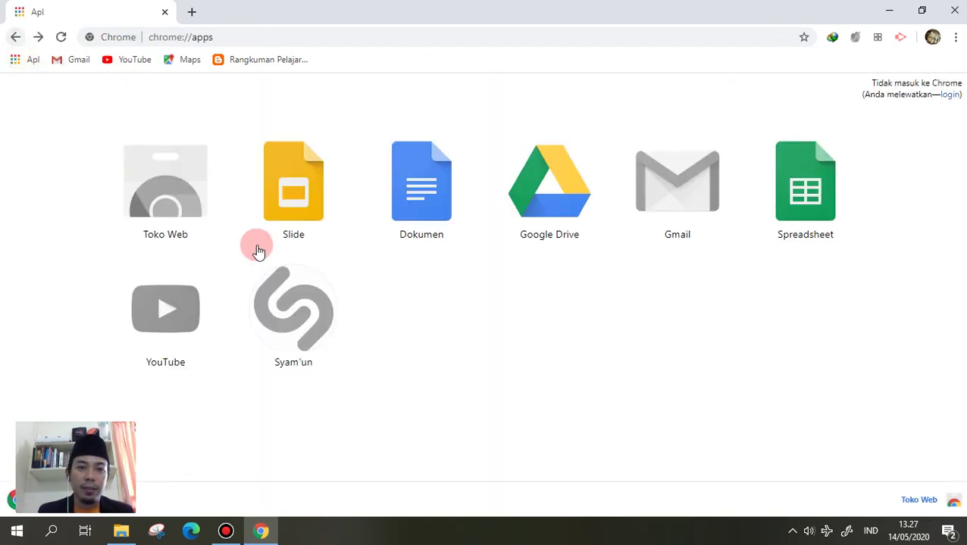
- Open Google Docs from the apps page and look through the list of documents
left_click(423, 193)
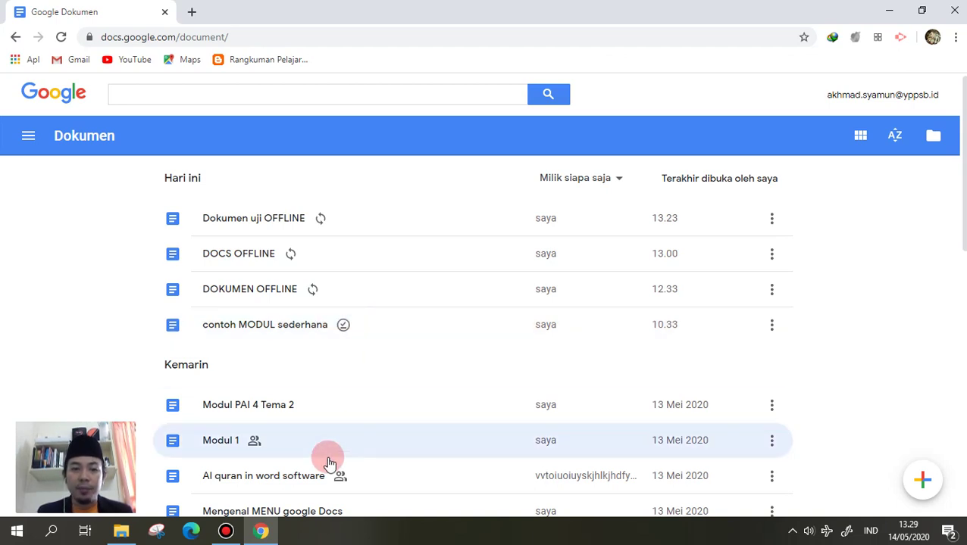
scroll(318, 428, "down", 1)
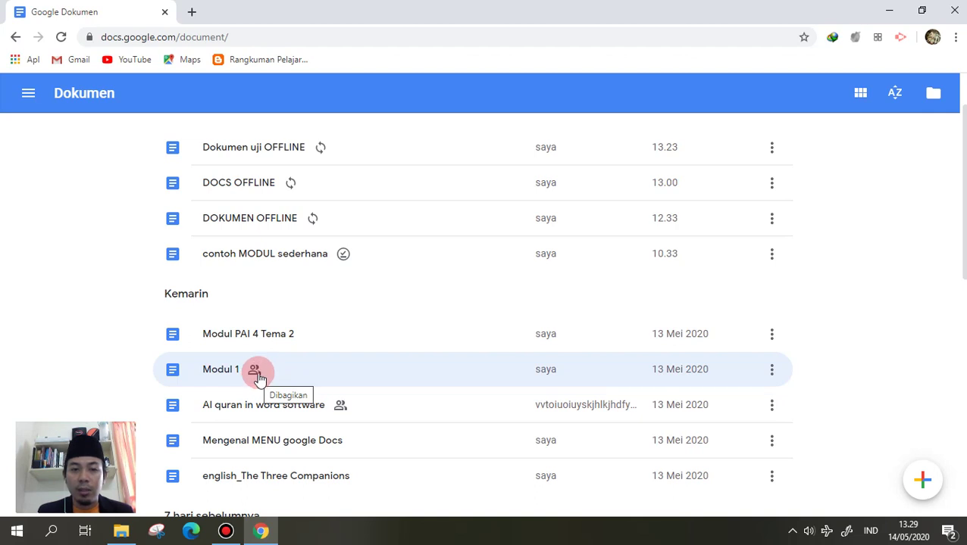
scroll(389, 410, "up", 2)
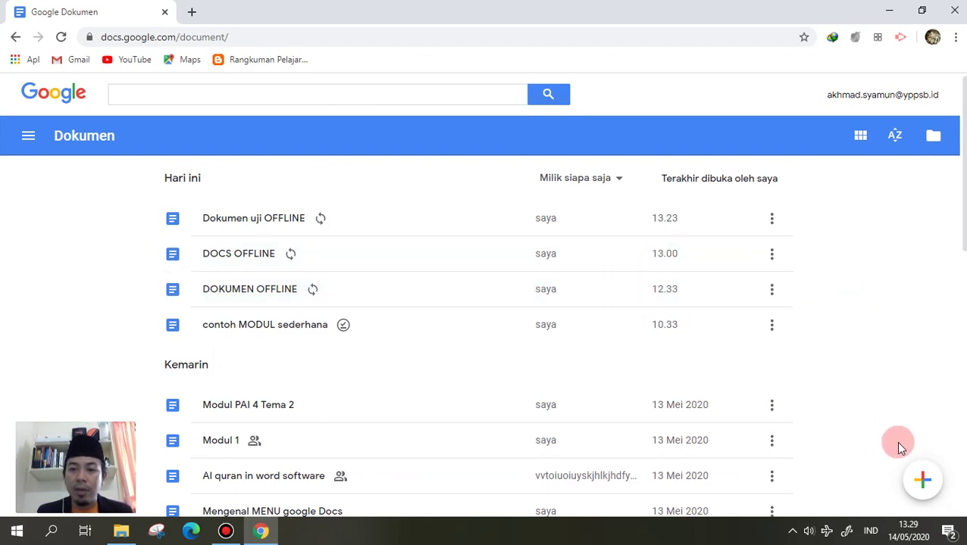
- Create a new document titled "docs tes 1 offline" and enter the lines "sfasfasf" and "fsafsa"
left_click(923, 478)
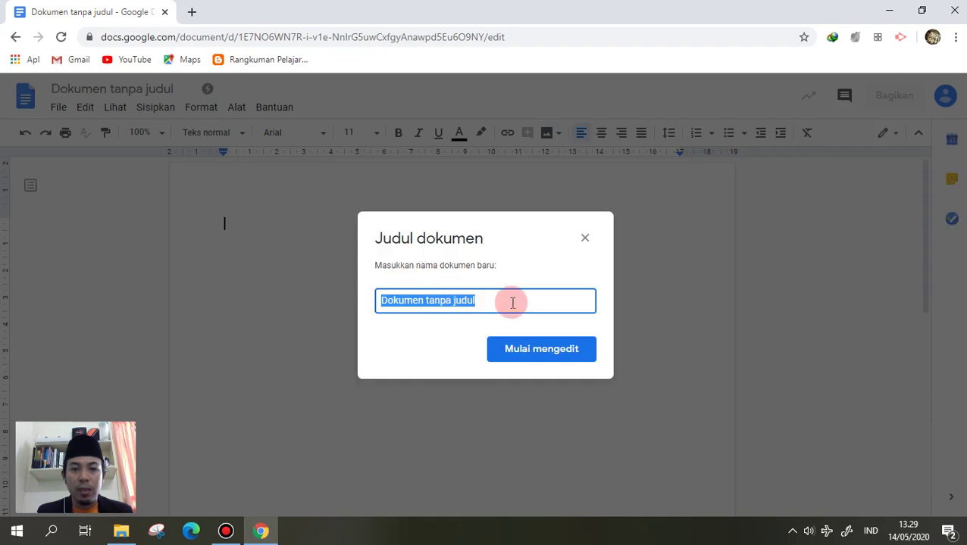
type("tes 1 offline")
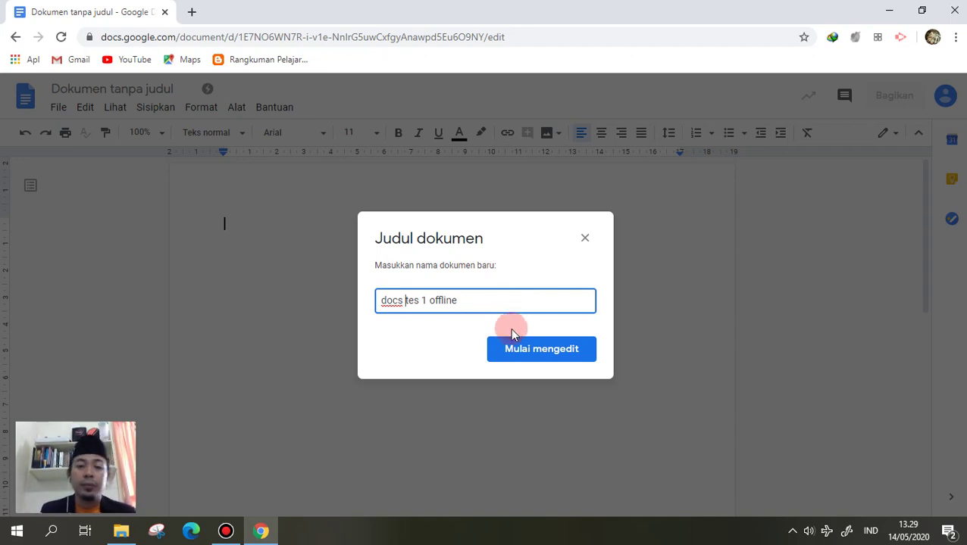
left_click(525, 359)
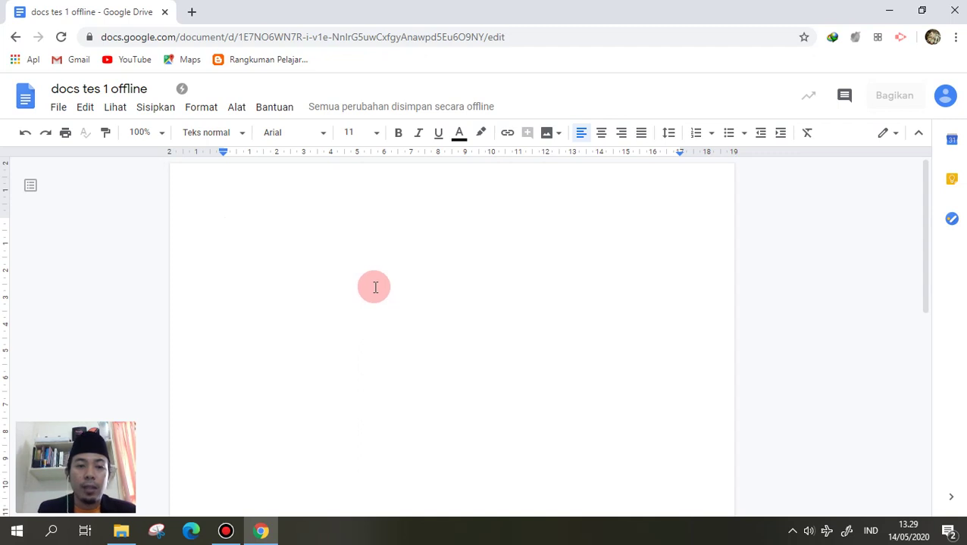
type("sfasfasf")
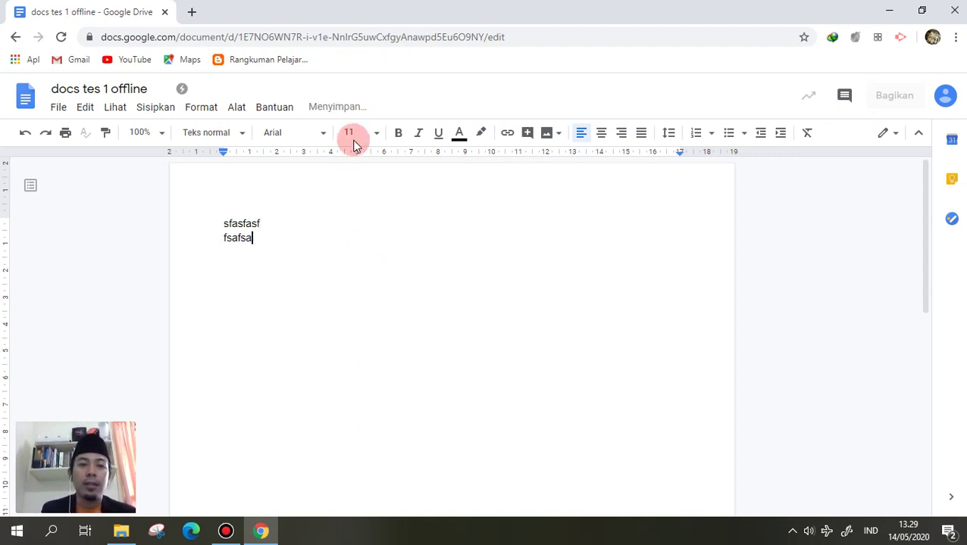
mouse_move(384, 112)
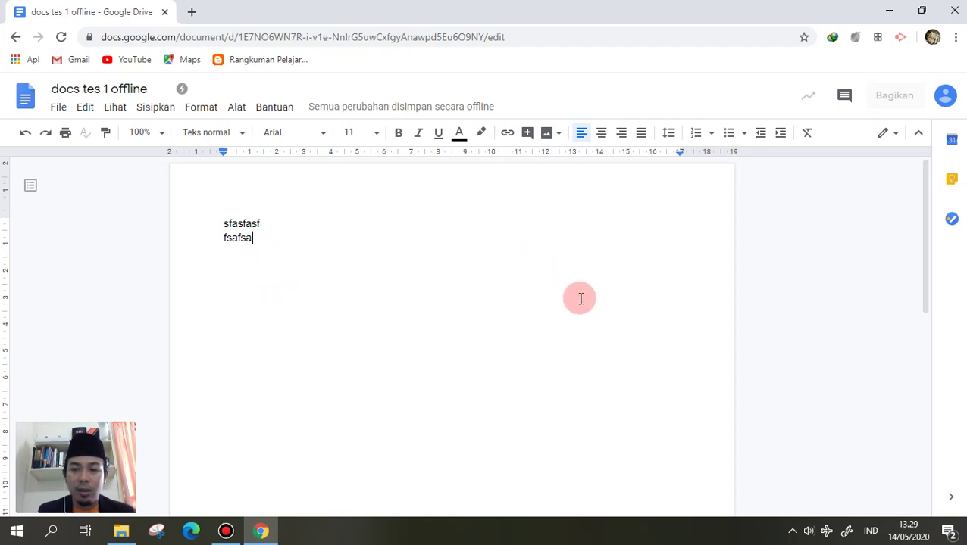
- Make the document "docs tes 1 offline" available offline
left_click(61, 109)
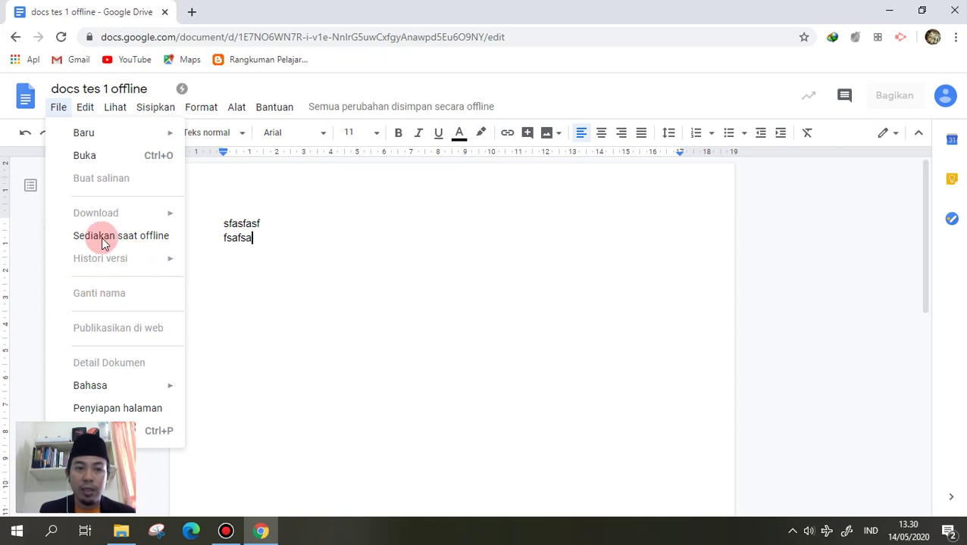
left_click(98, 87)
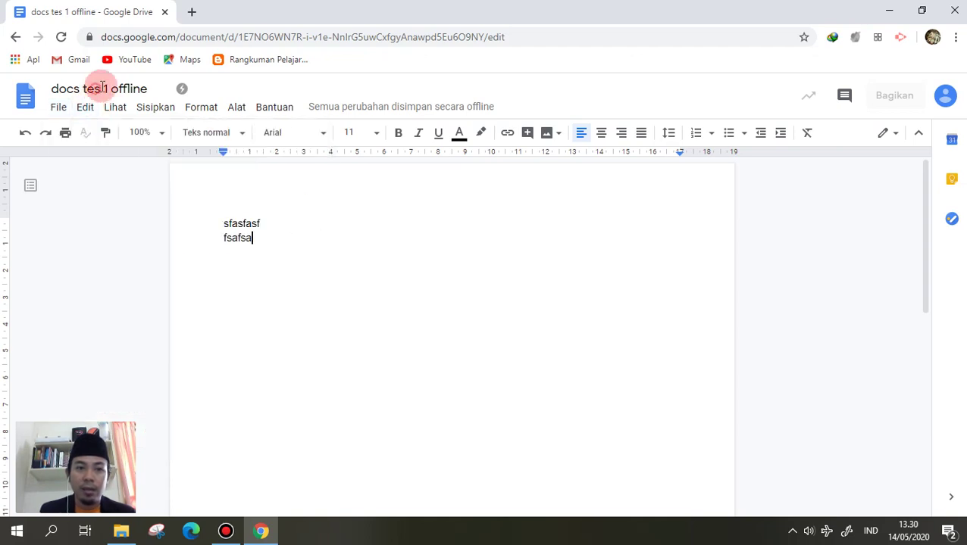
left_click(140, 85)
left_click(151, 86)
left_click_drag(149, 89, 96, 90)
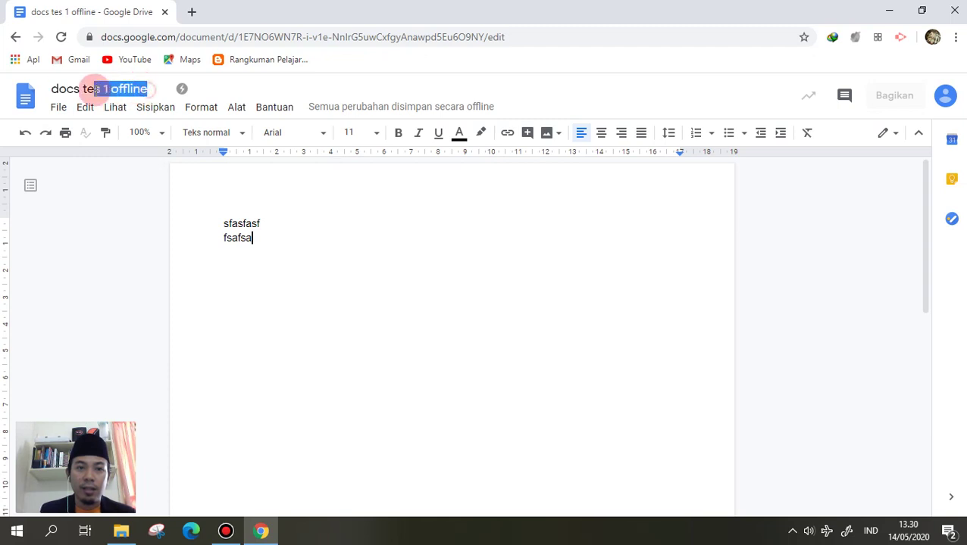
left_click(57, 108)
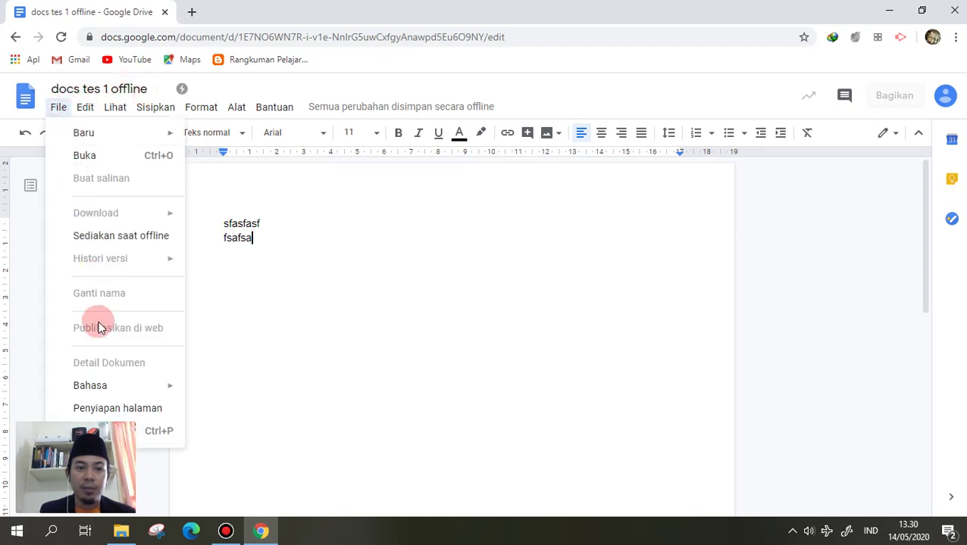
left_click(132, 242)
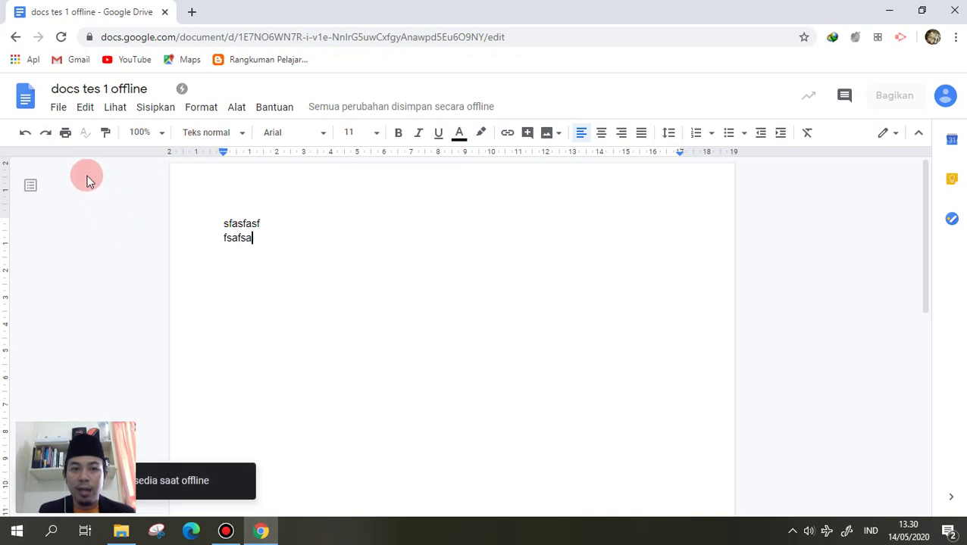
- Return to the document list and check the sync status and offline availability setting of "docs tes 1 offline"
left_click(14, 38)
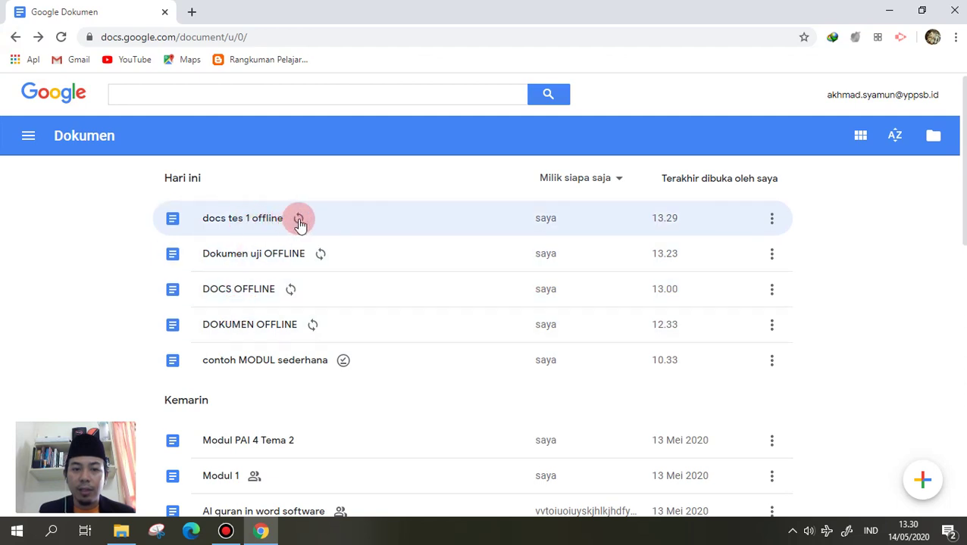
mouse_move(299, 222)
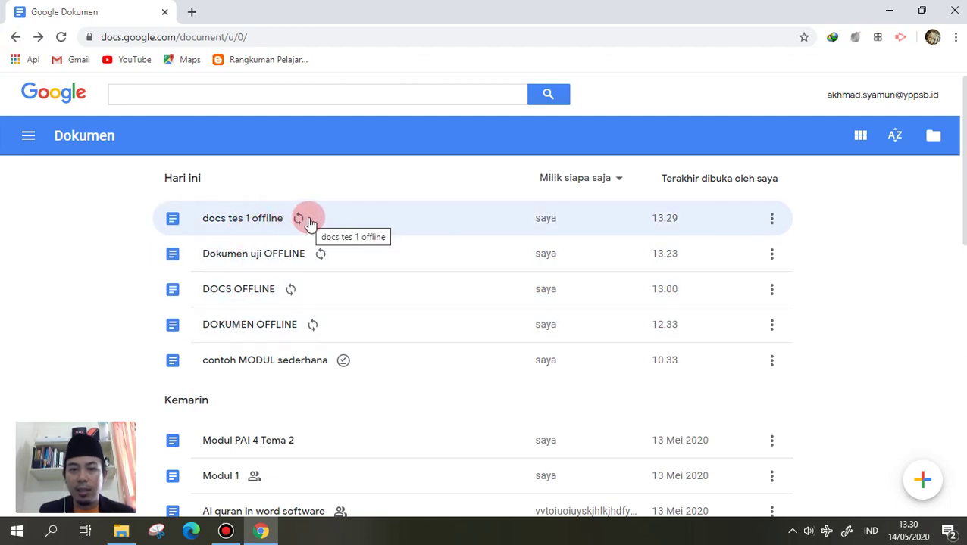
left_click(773, 222)
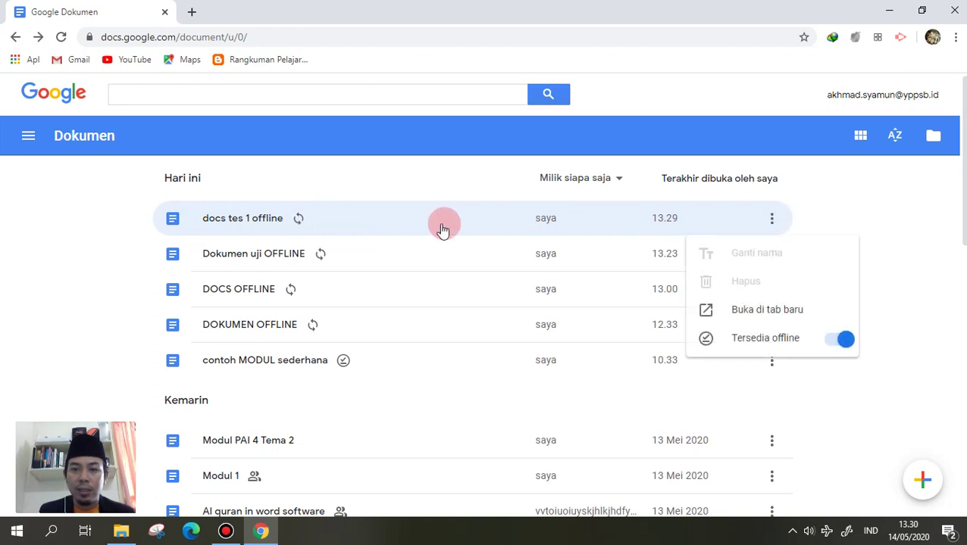
left_click(818, 352)
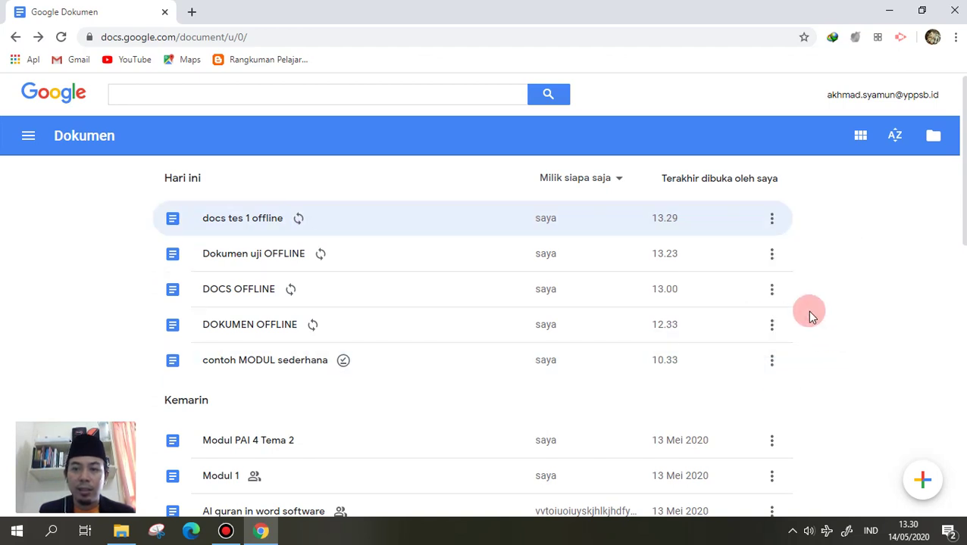
left_click(774, 229)
left_click(841, 340)
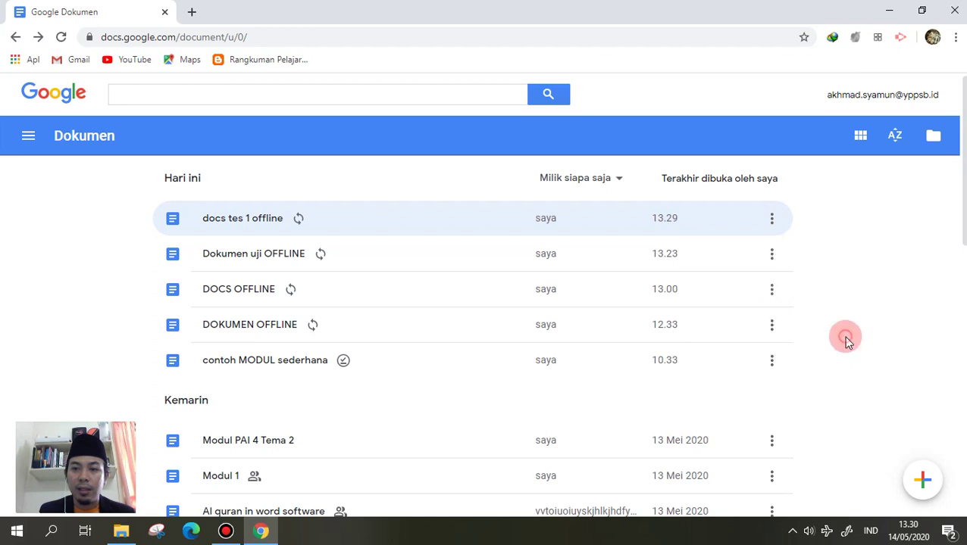
- Reopen "docs tes 1 offline" and check that its two lines of text can be selected
left_click(257, 224)
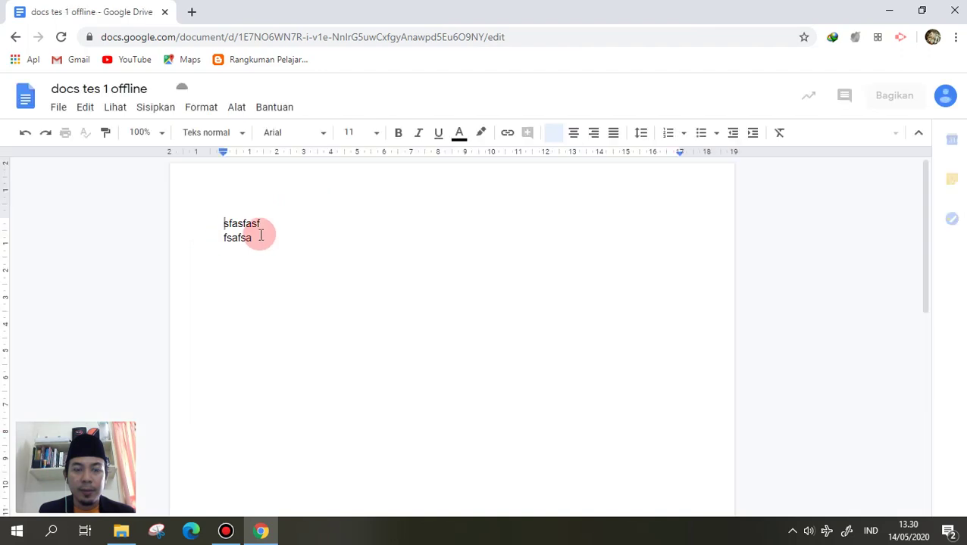
left_click_drag(222, 223, 271, 239)
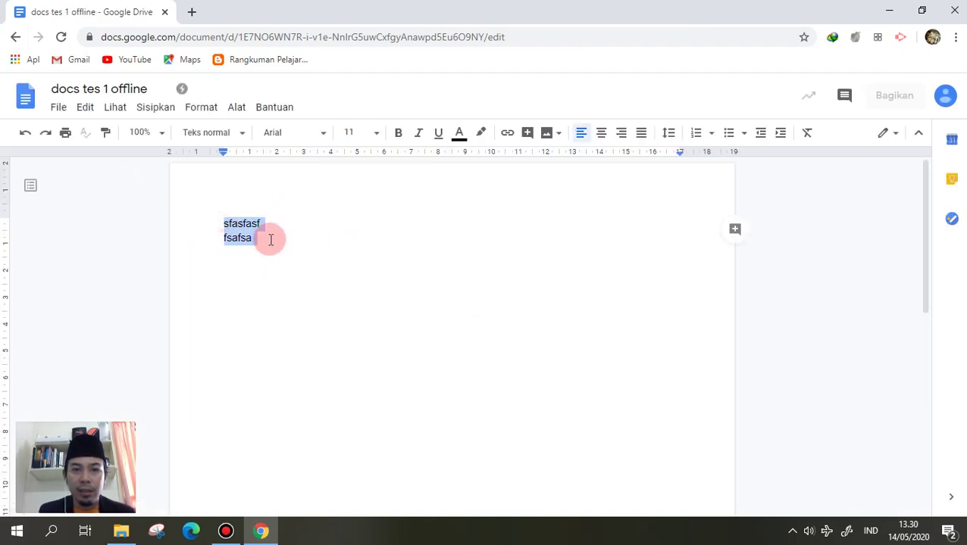
left_click(271, 240)
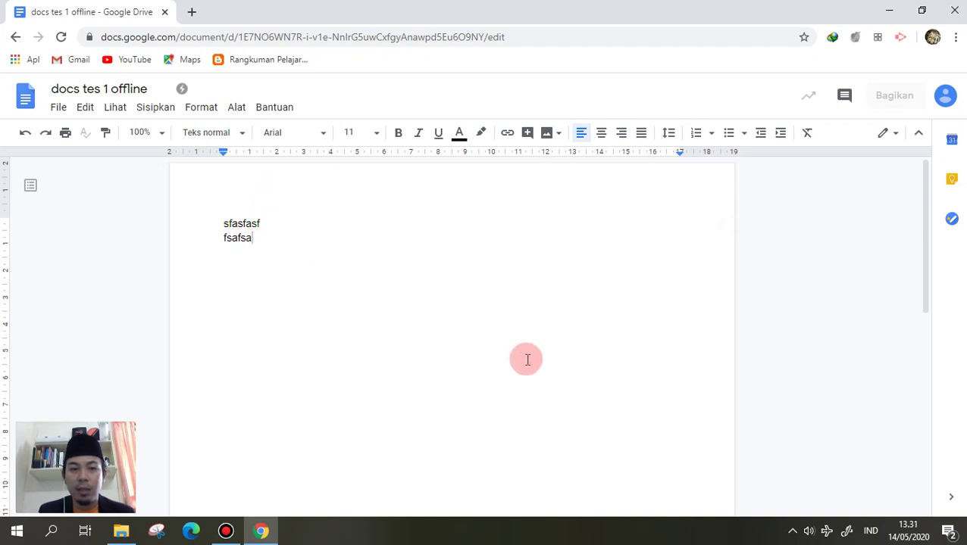
- Examine the document's page setup options and leave them without making changes
left_click(59, 110)
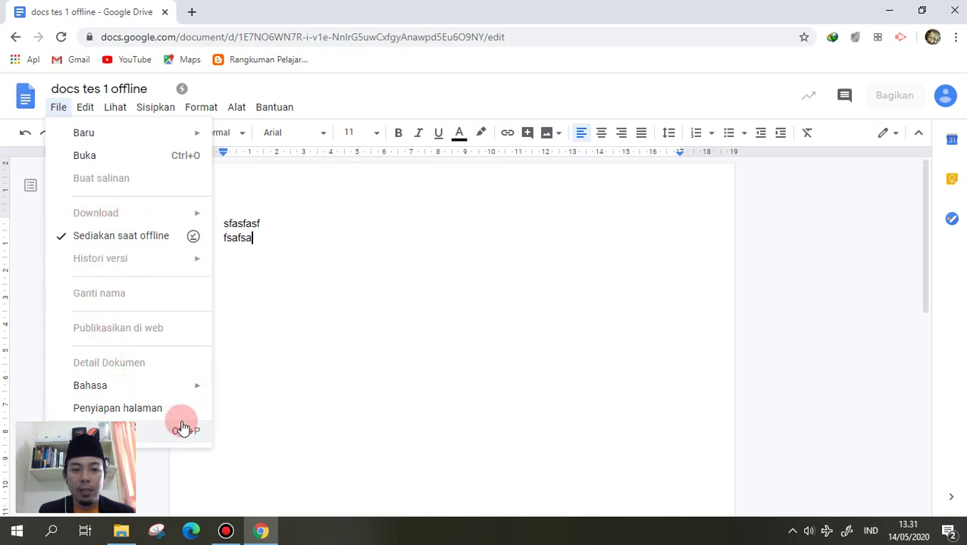
left_click(153, 411)
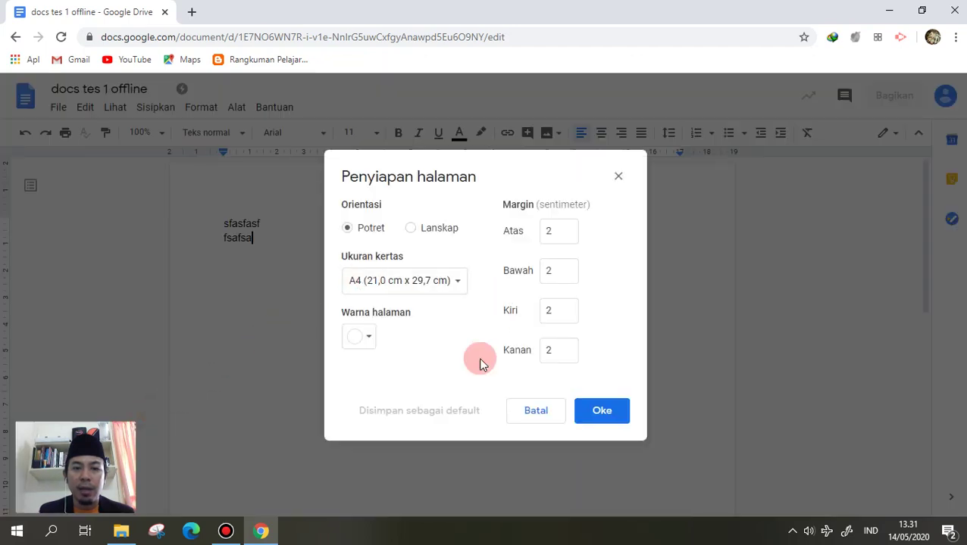
left_click(535, 411)
- Insert the image Logo_YPPSB-jpeg from the computer's Downloads folder after the text "fsafsa"
left_click(85, 107)
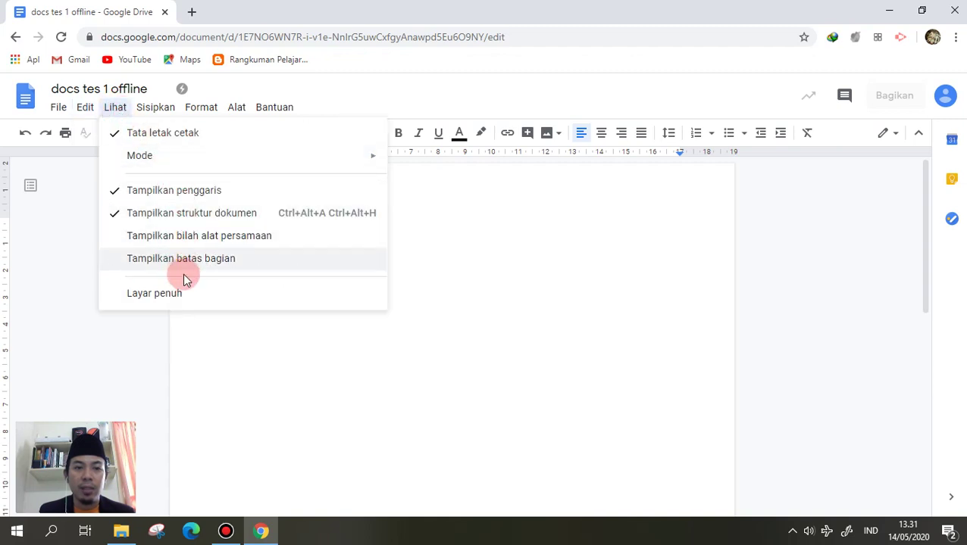
mouse_move(149, 110)
mouse_move(239, 134)
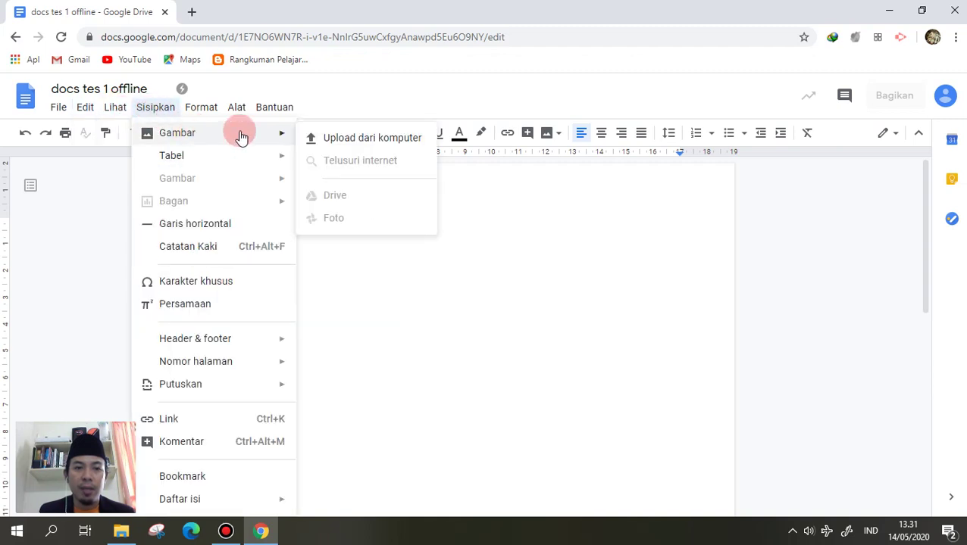
left_click(373, 140)
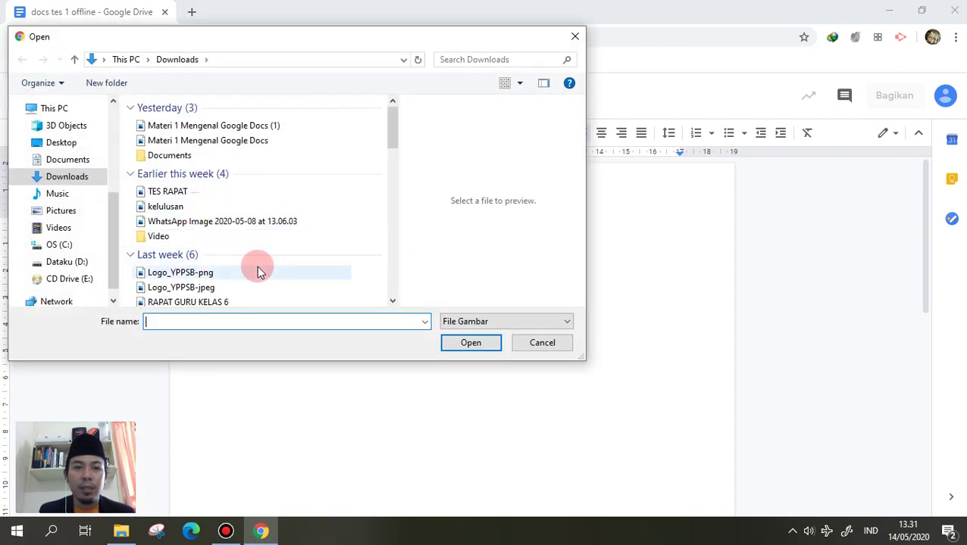
scroll(257, 271, "down", 1)
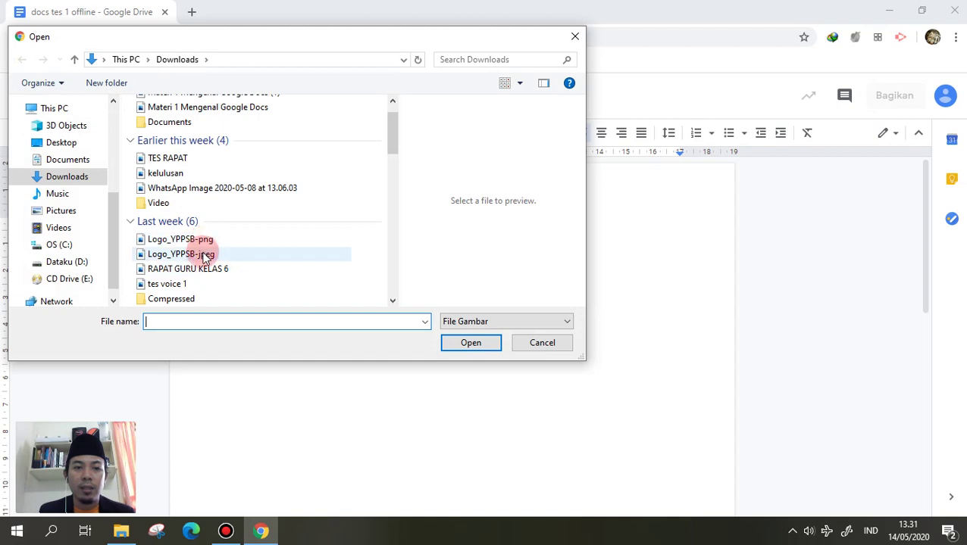
left_click(206, 257)
left_click(465, 341)
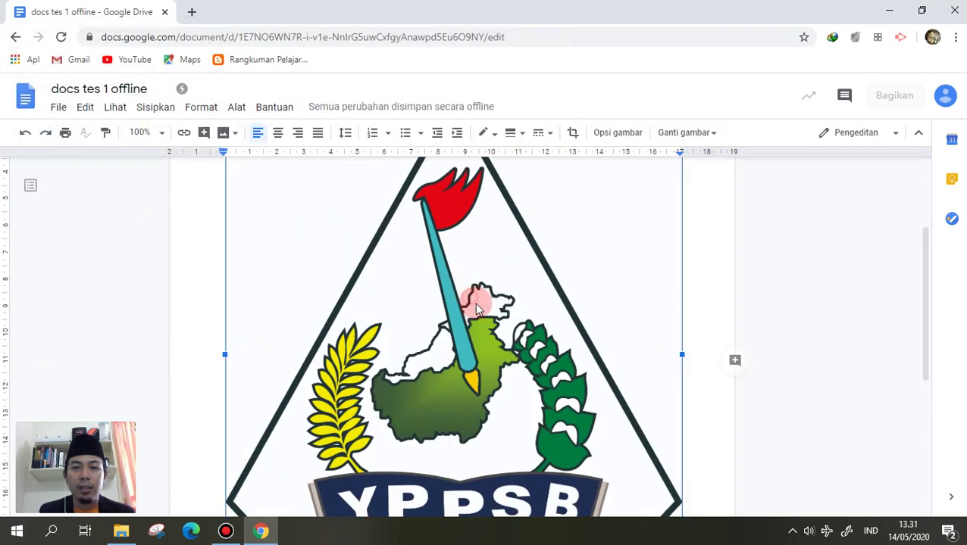
- Shrink the inserted YPPSB logo proportionally to about 11 cm wide
scroll(530, 333, "down", 3)
left_click_drag(682, 401, 464, 227)
scroll(541, 291, "up", 5)
scroll(555, 390, "down", 2)
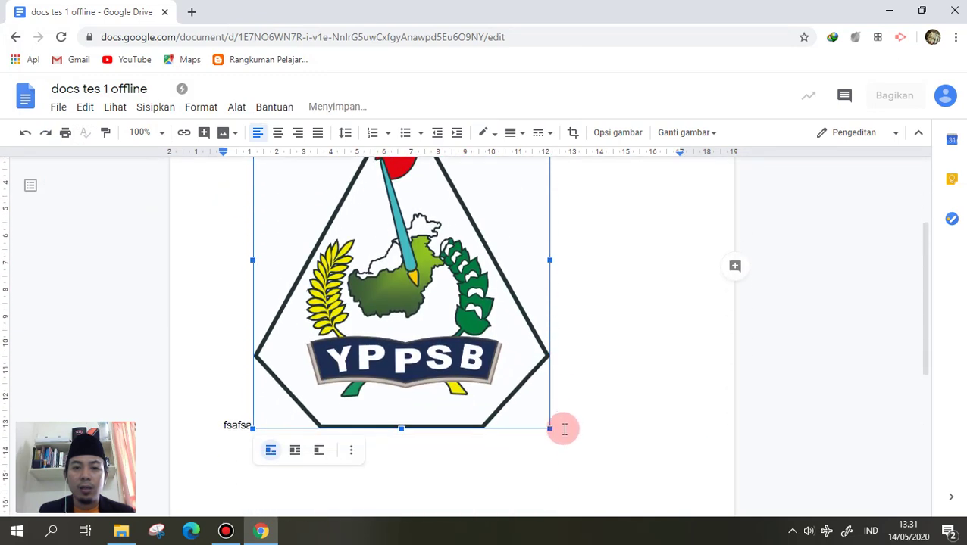
- Undo a trial reduction of the YPPSB logo's size and delete the image from the document
left_click_drag(548, 429, 349, 280)
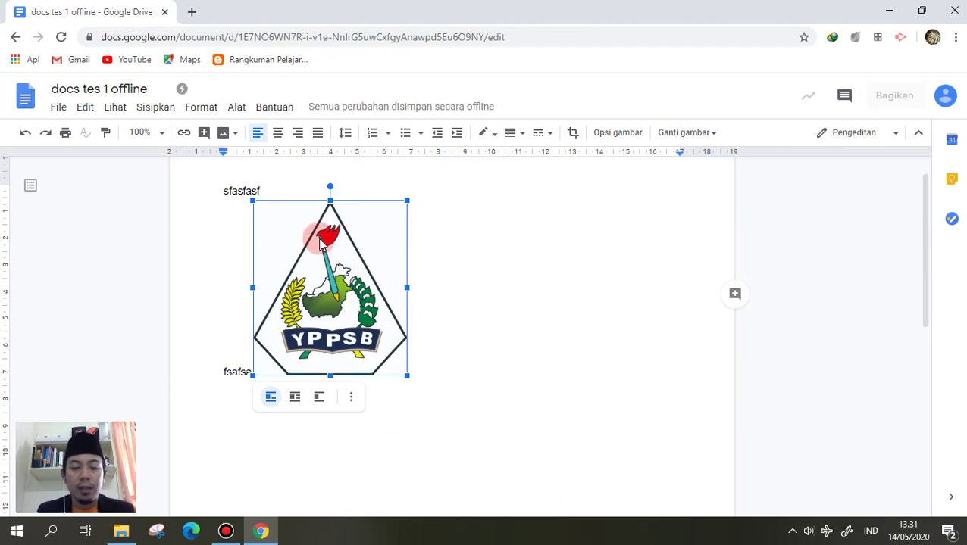
key("ctrl+z")
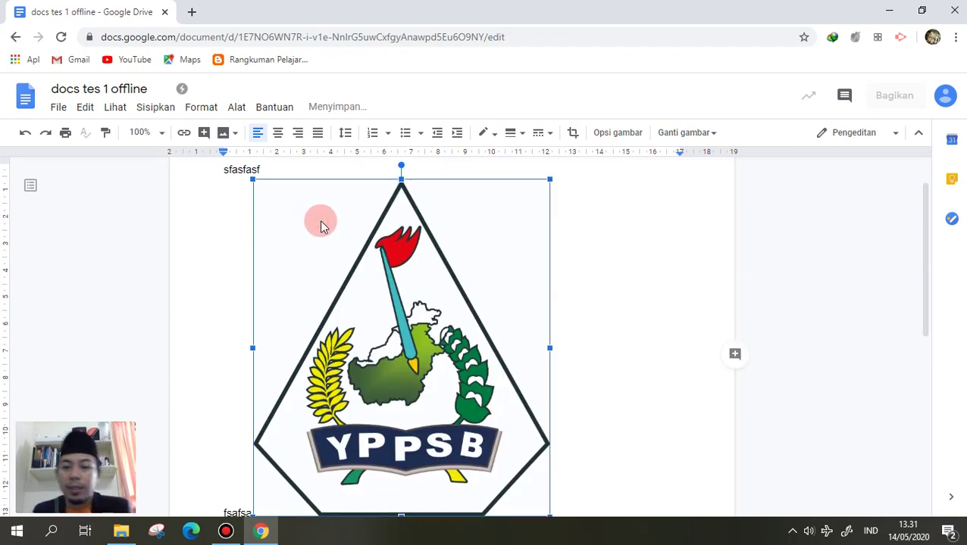
key("Delete")
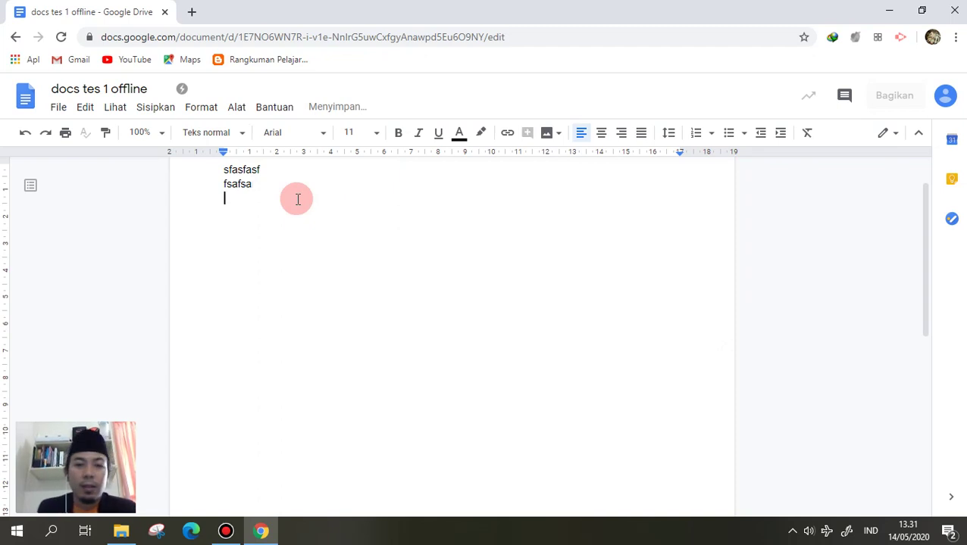
- Insert a table of four columns and four rows below the text "fsafsa"
left_click(156, 109)
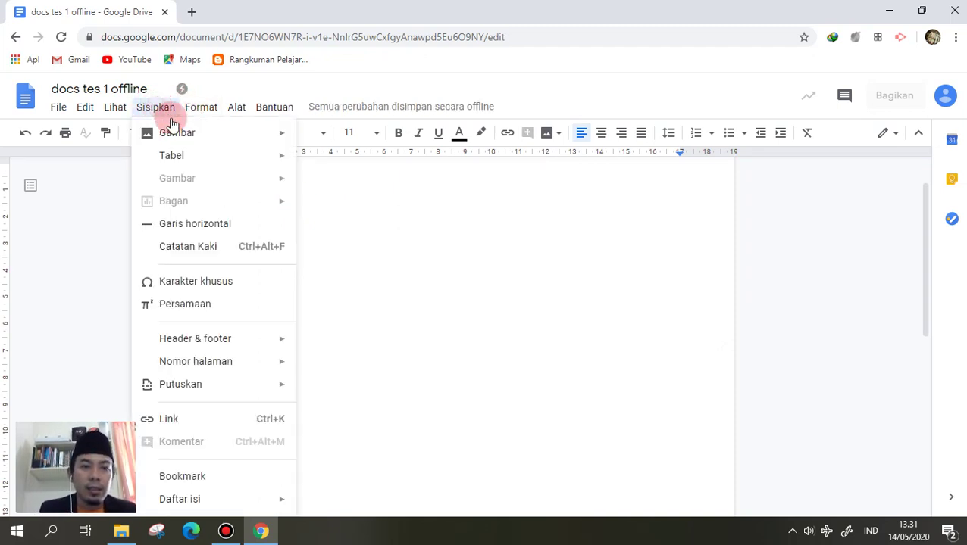
mouse_move(265, 154)
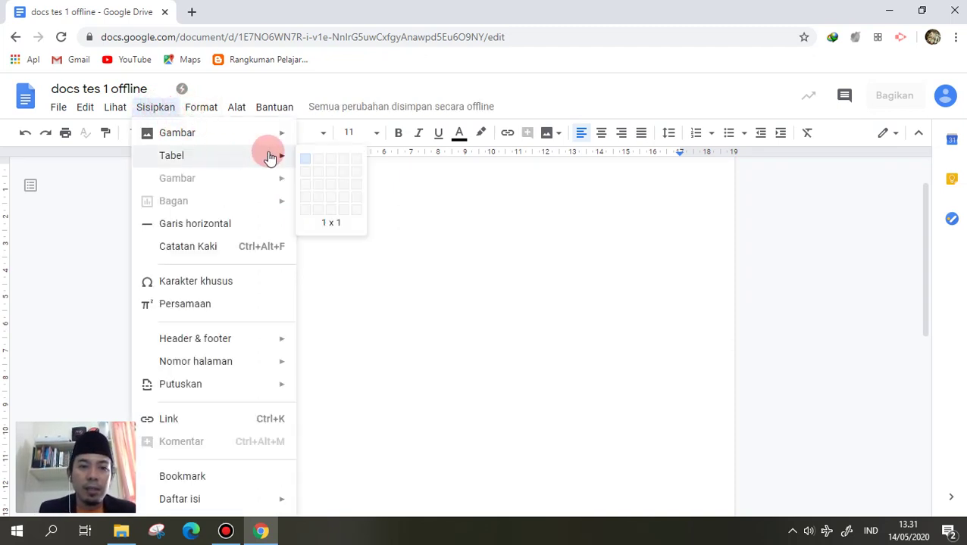
left_click(341, 197)
- Insert an equation with the square root of "dgsd" in the table's first cell
left_click(156, 110)
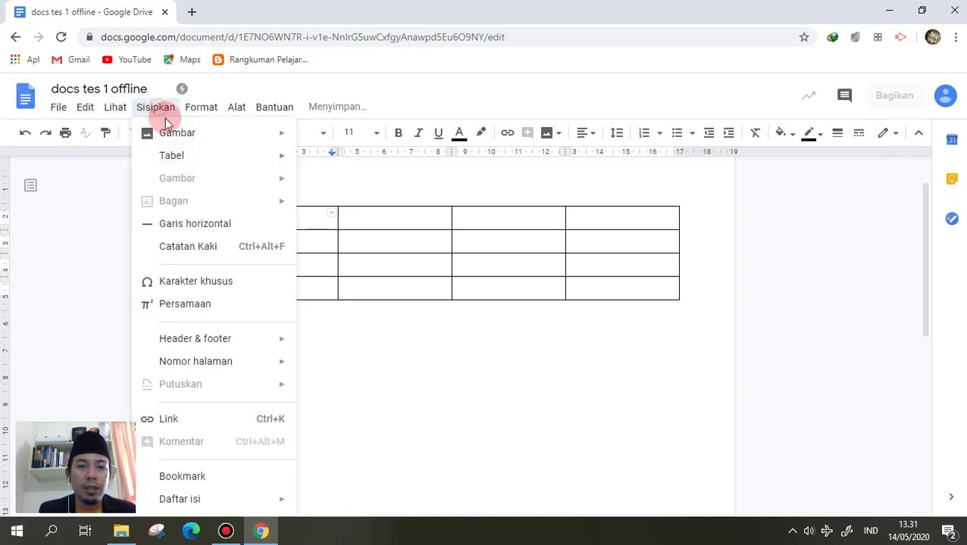
left_click(191, 305)
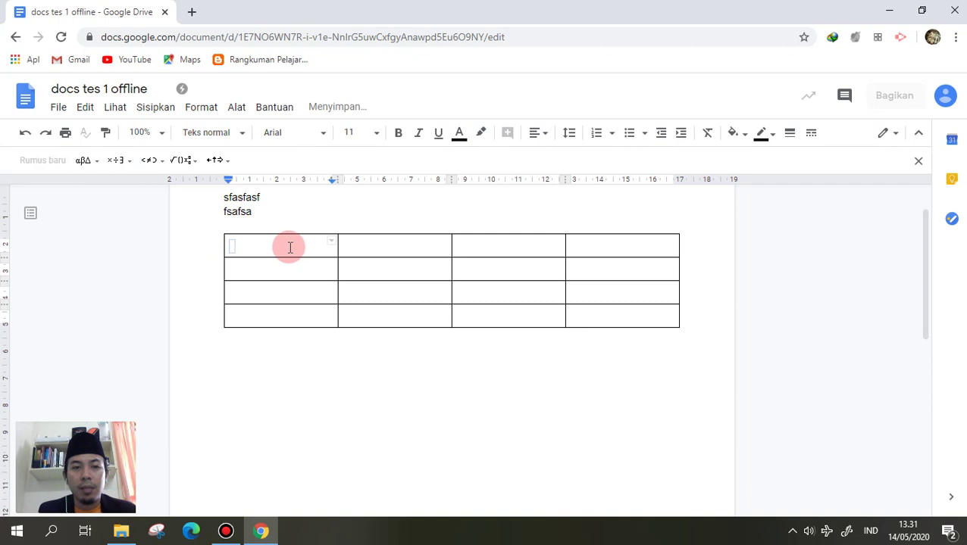
left_click(182, 162)
left_click(206, 201)
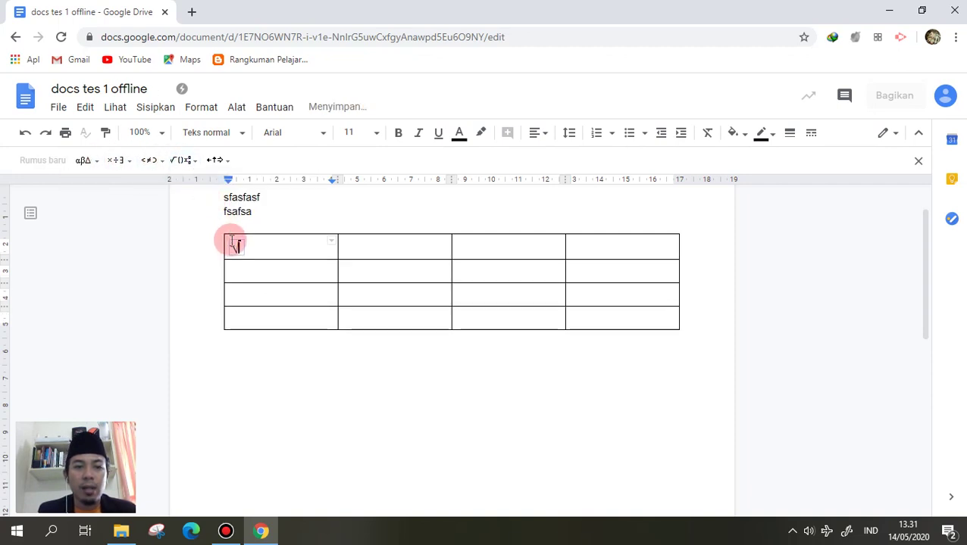
type("dgsd")
left_click(275, 244)
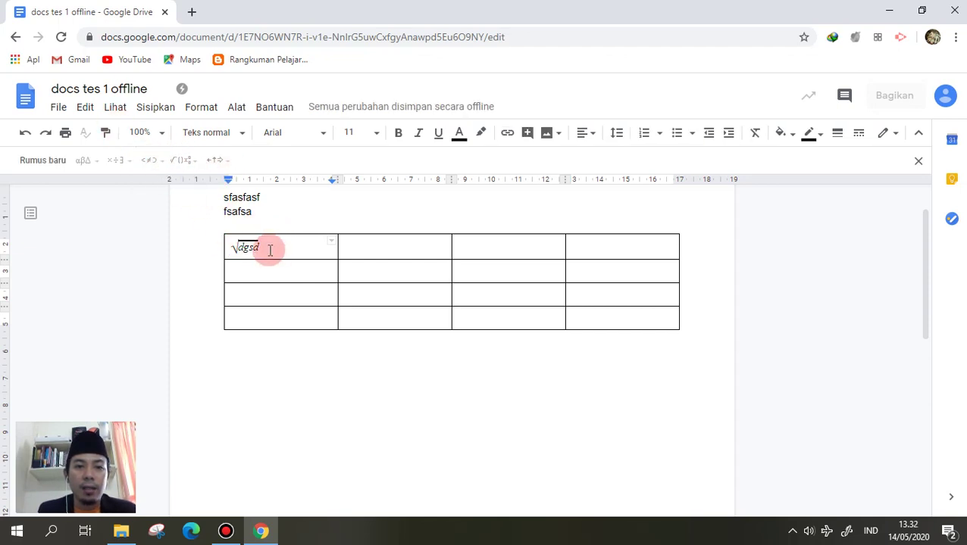
left_click(243, 247)
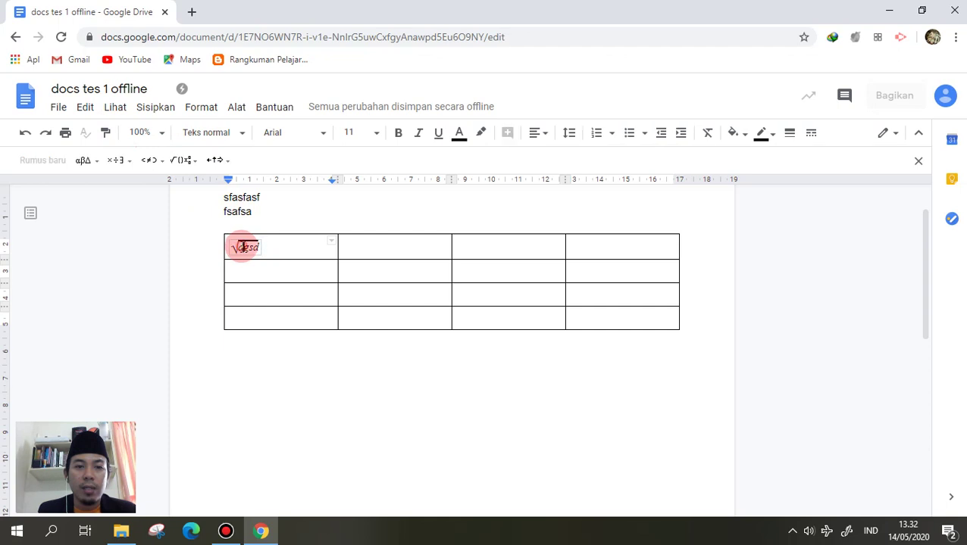
left_click(282, 245)
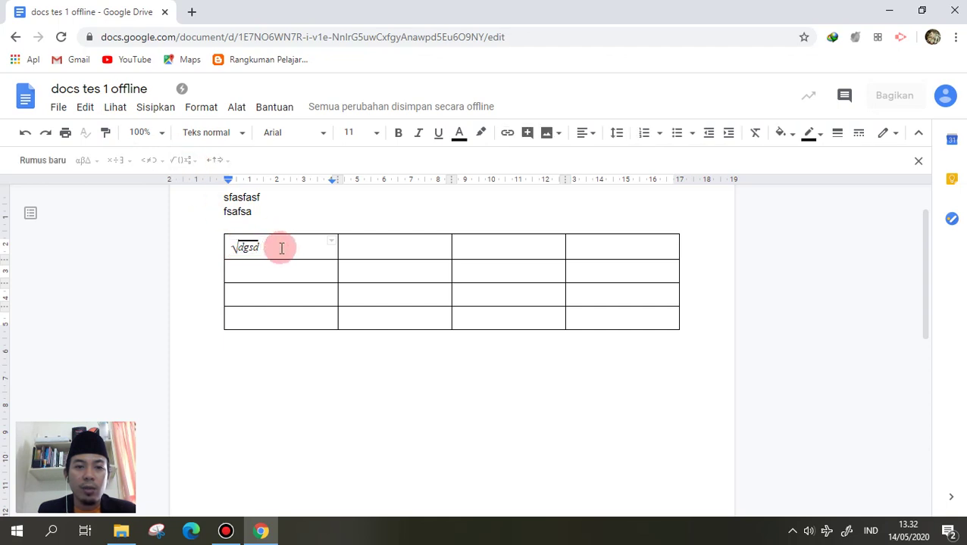
- Add a second equation with the fraction 1/3 after the square root in the table's first cell
left_click(155, 112)
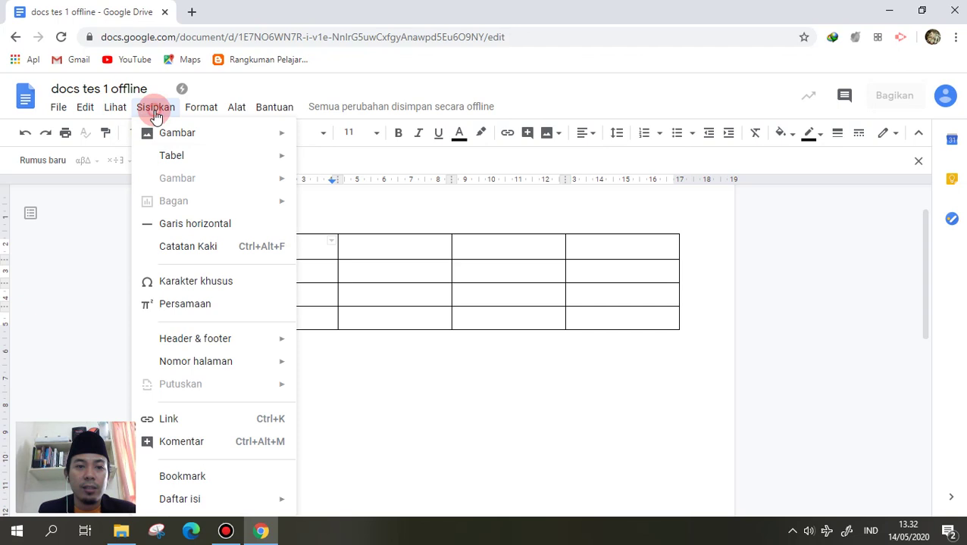
left_click(209, 301)
left_click(182, 162)
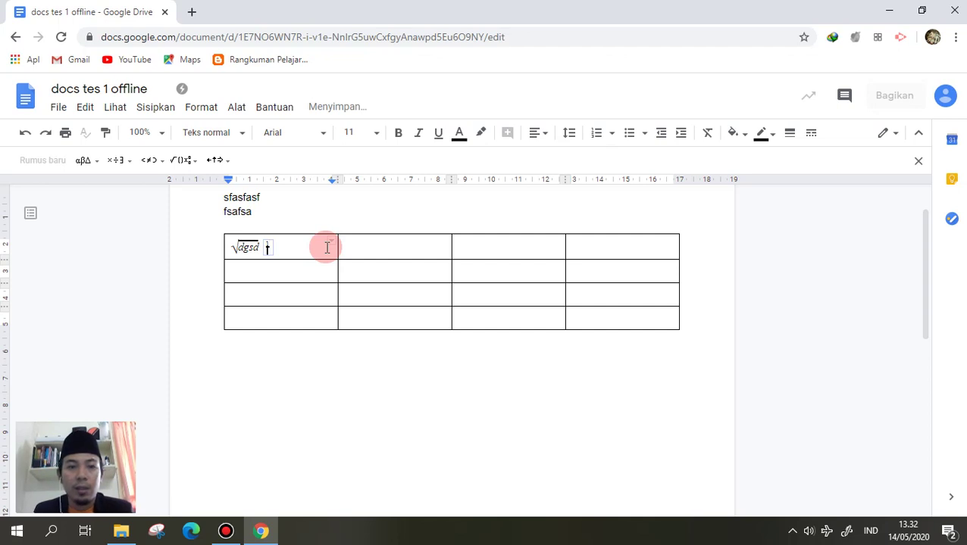
left_click(307, 243)
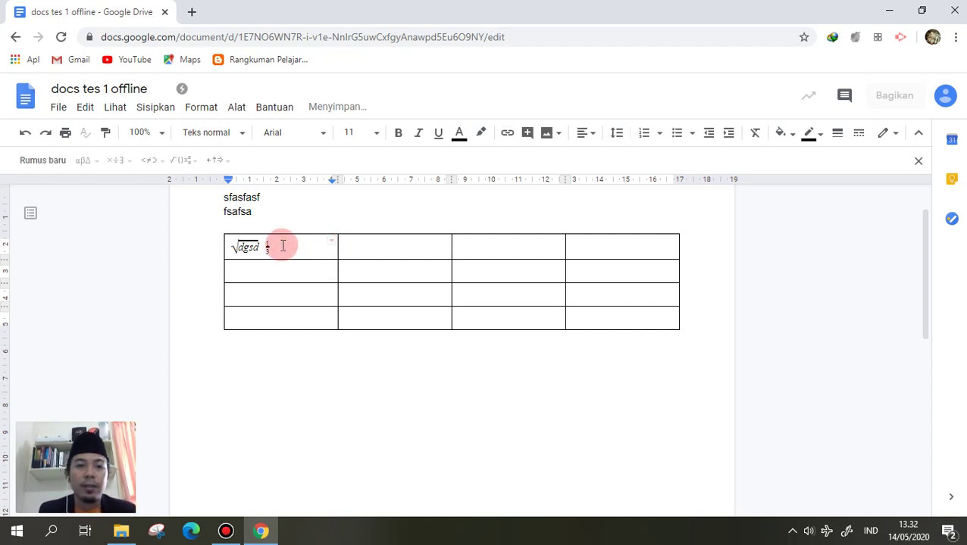
left_click(155, 107)
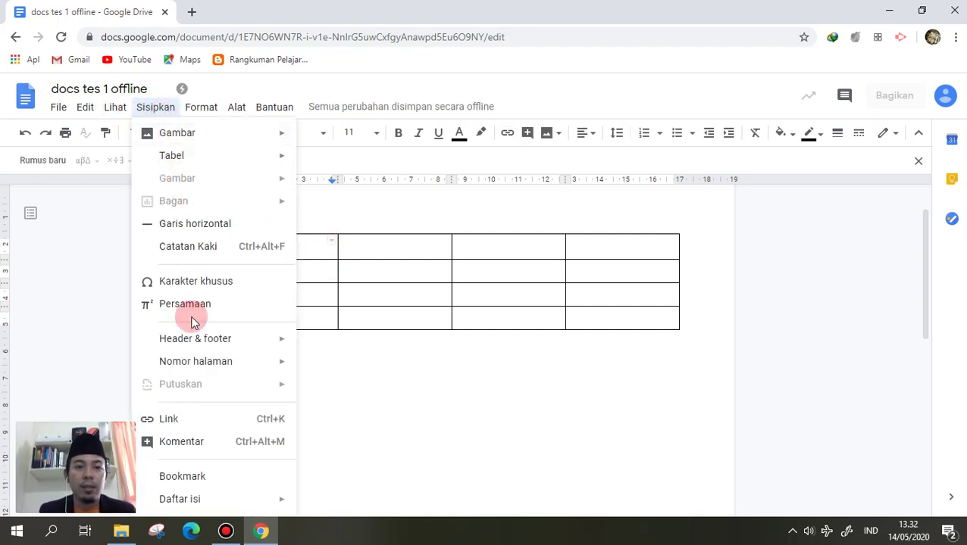
mouse_move(252, 357)
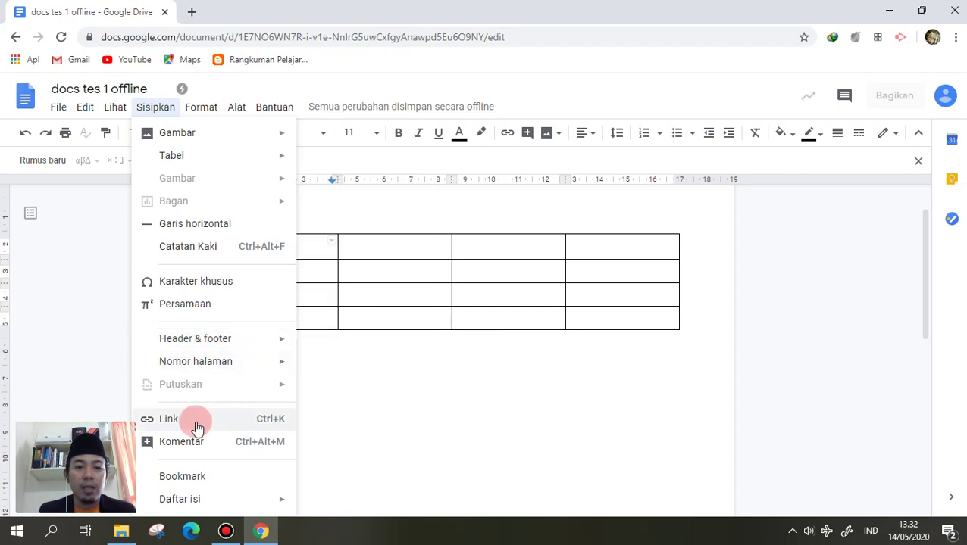
left_click(353, 290)
left_click(258, 249)
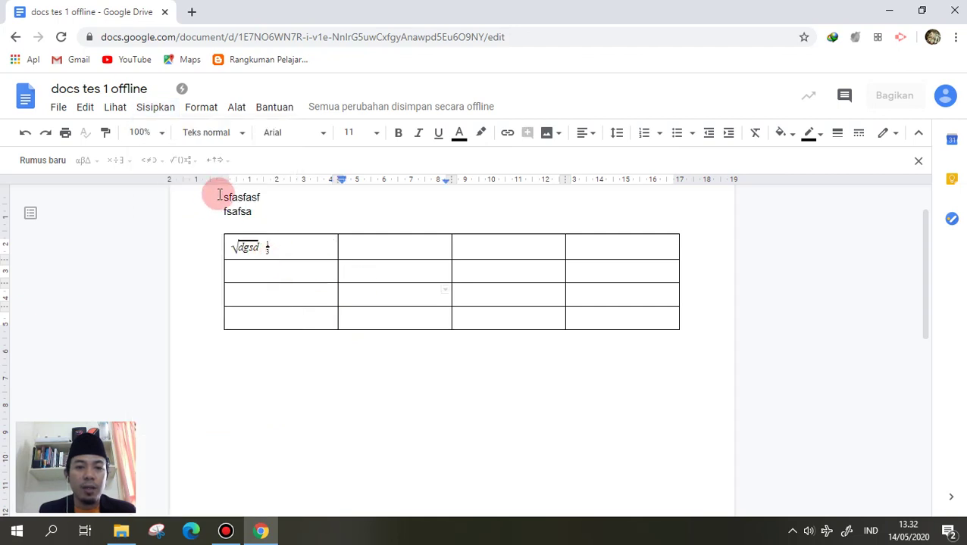
left_click_drag(221, 197, 253, 201)
left_click(156, 108)
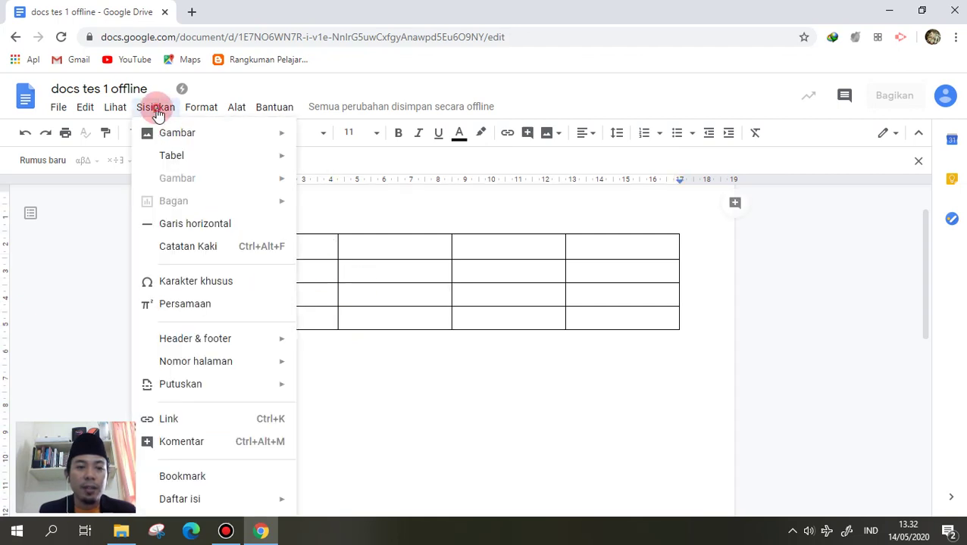
left_click(198, 421)
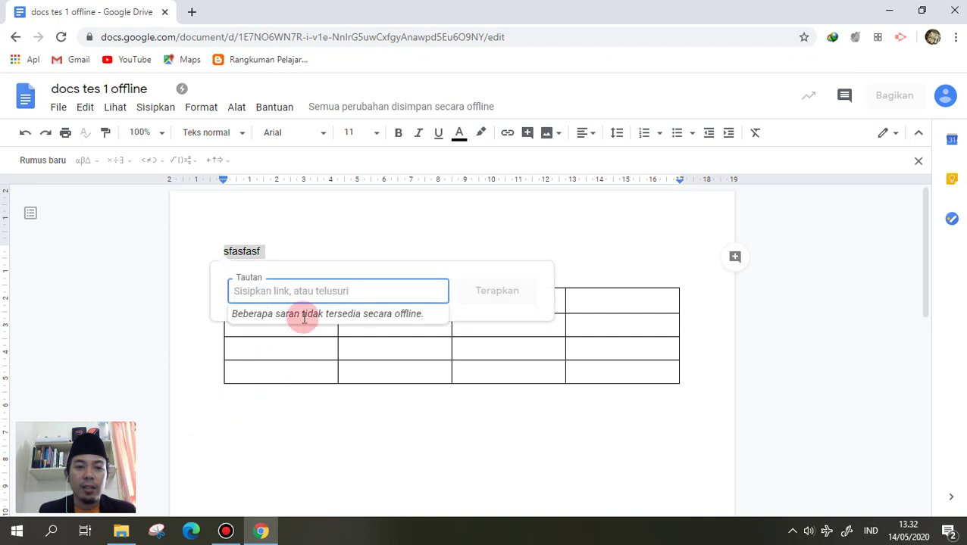
type("www.yotube.com")
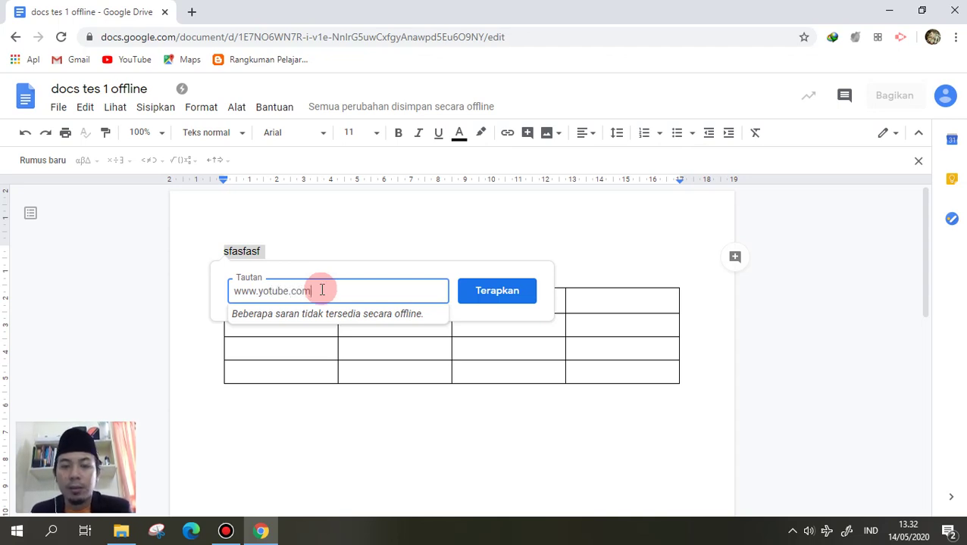
left_click(466, 299)
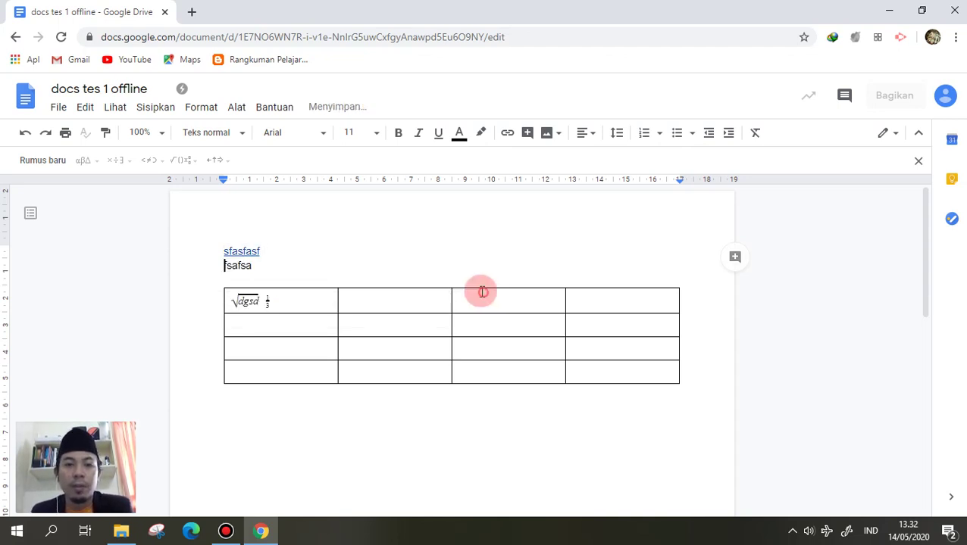
- Test the link on "sfasfasf" in a new browser tab, and close that tab to return to the document
left_click(247, 252)
left_click(288, 275)
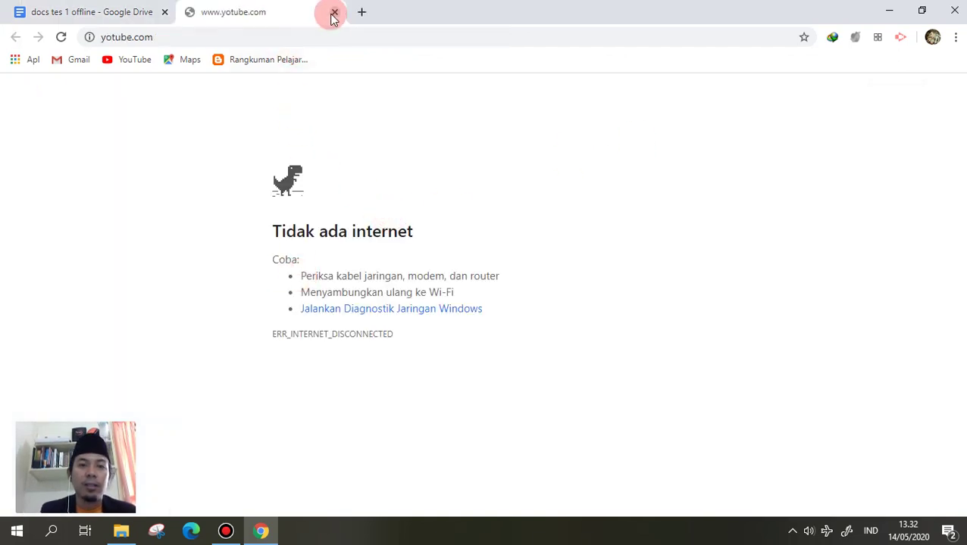
left_click(334, 12)
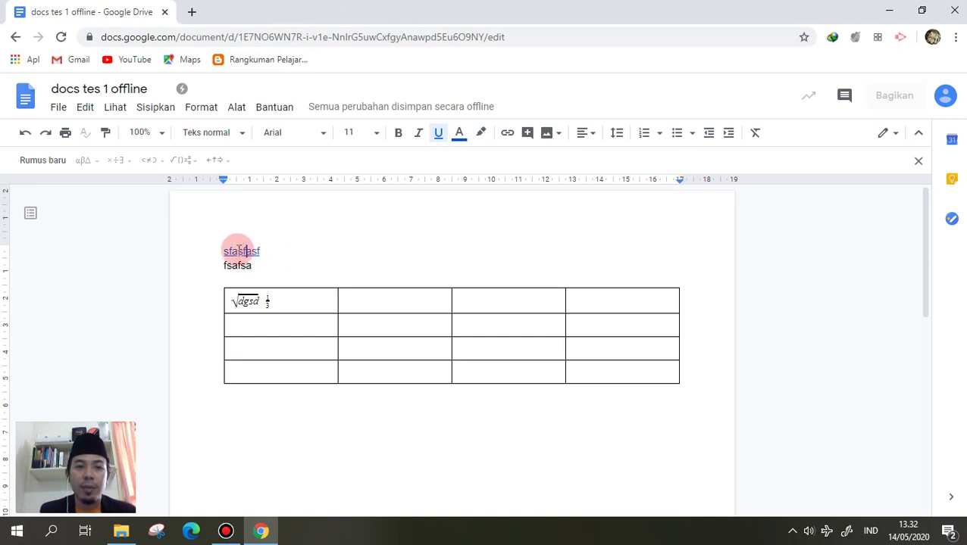
left_click(154, 110)
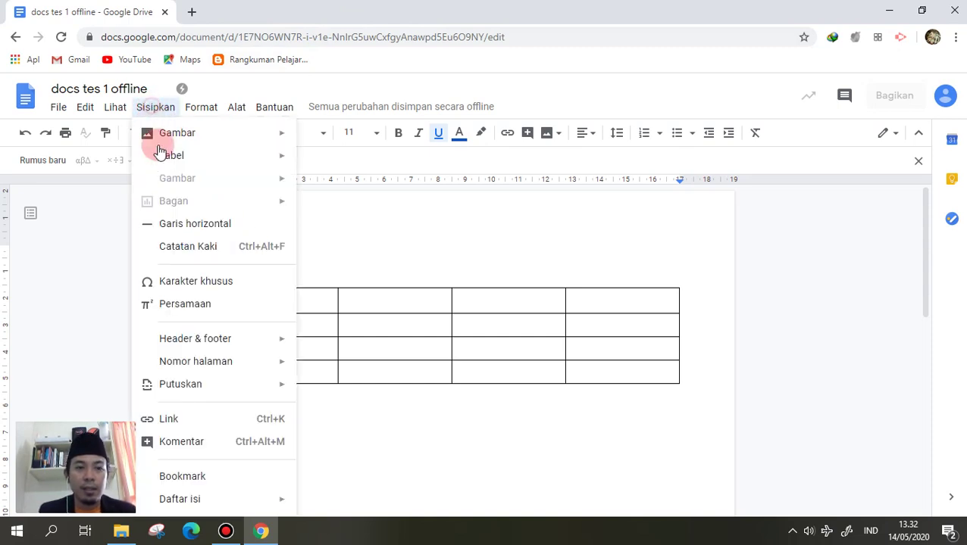
left_click(182, 443)
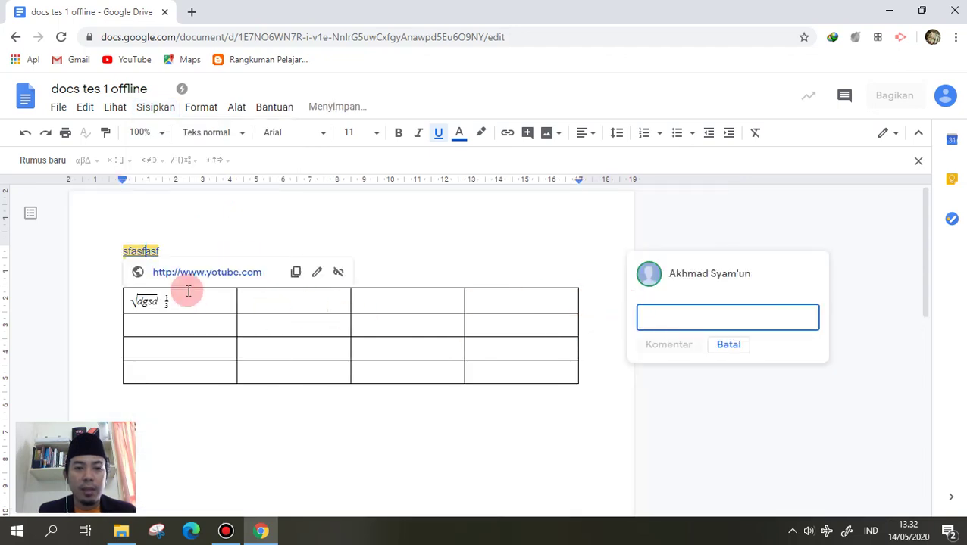
left_click(131, 302)
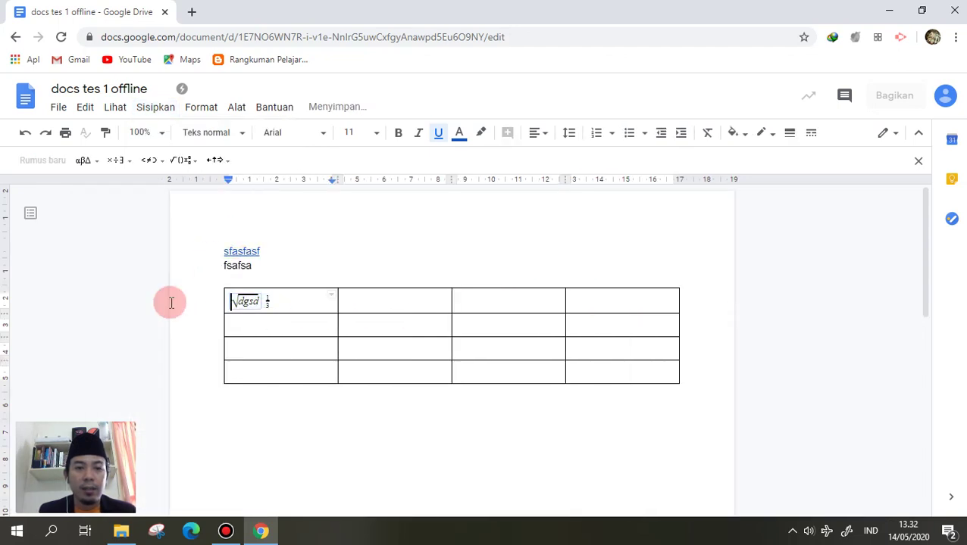
- Add the comment "oke" to the text "fsafsa" in the document's second line
left_click_drag(222, 265, 250, 271)
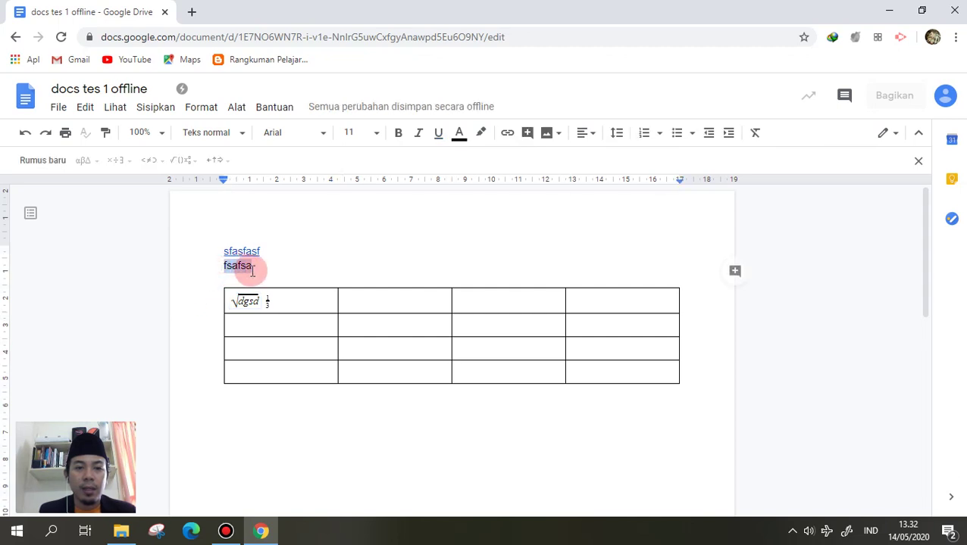
left_click(732, 271)
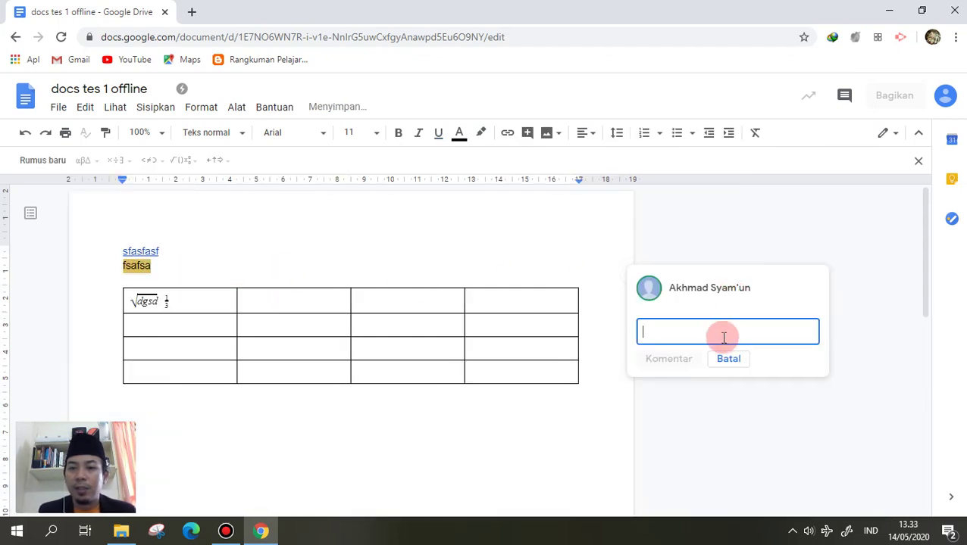
type("oke")
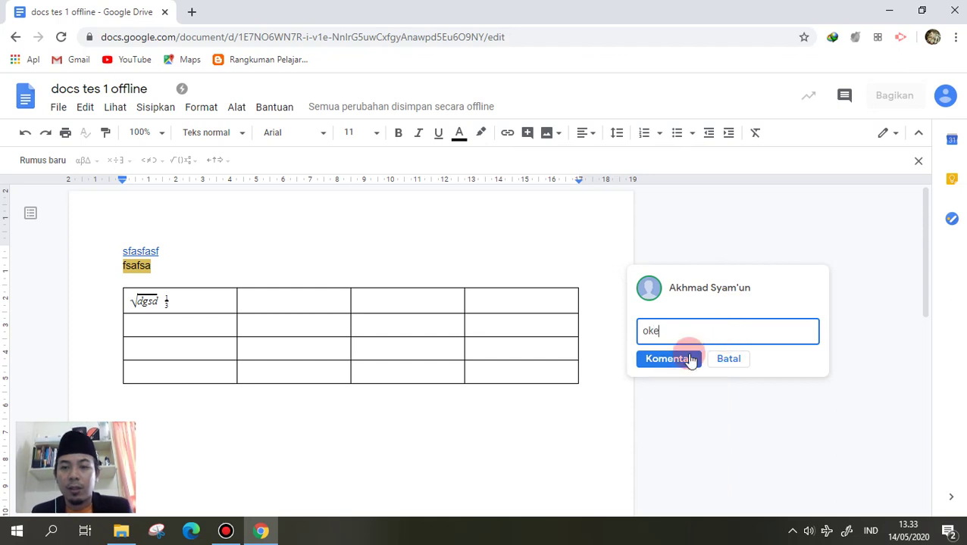
left_click(682, 358)
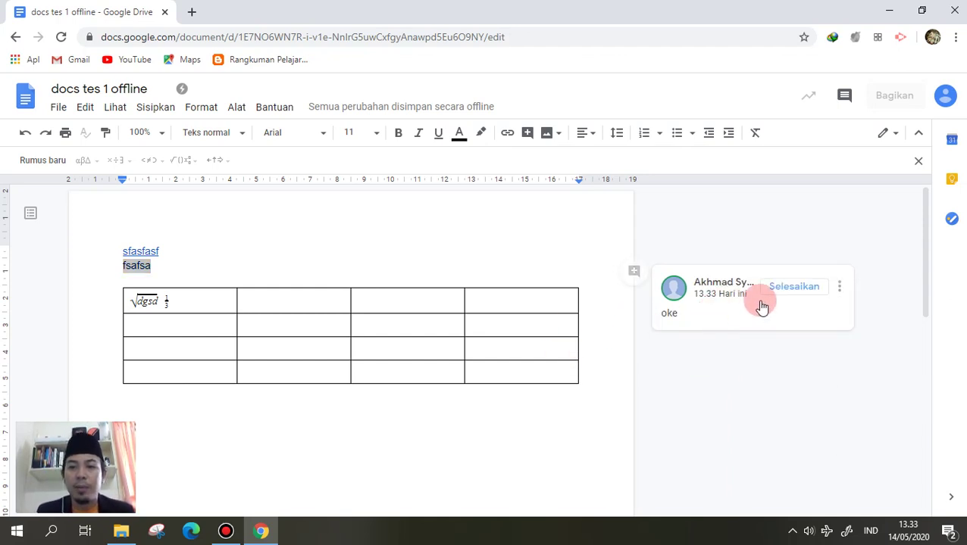
left_click(543, 305)
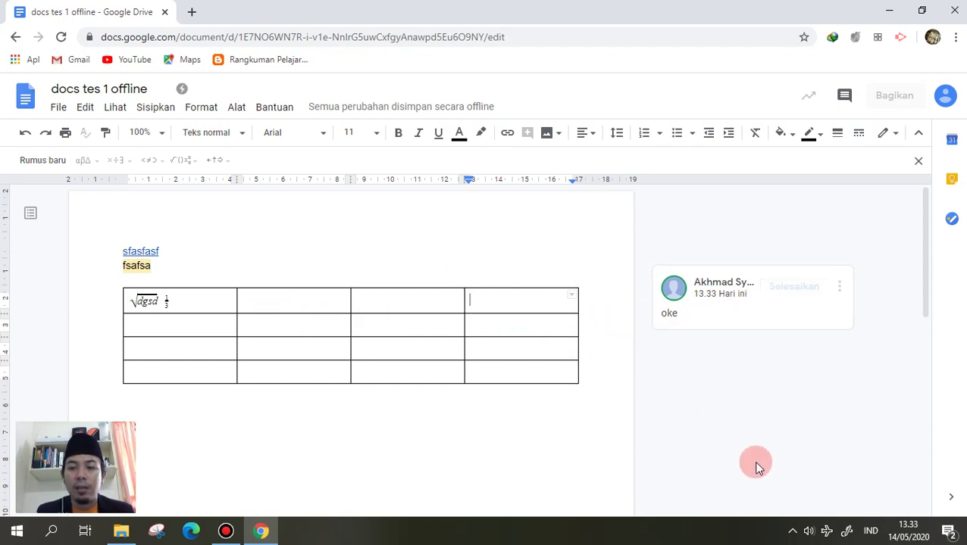
left_click(115, 109)
left_click(85, 108)
mouse_move(145, 108)
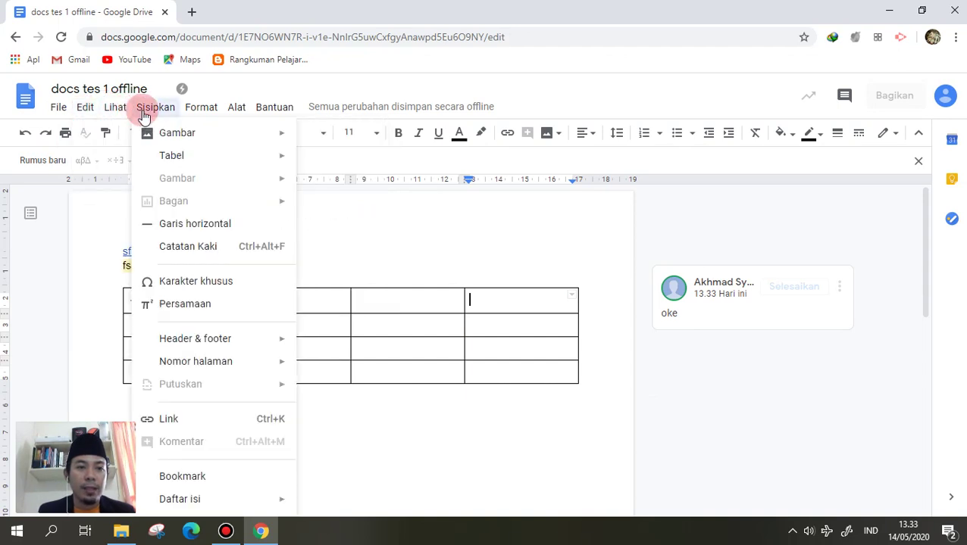
mouse_move(222, 500)
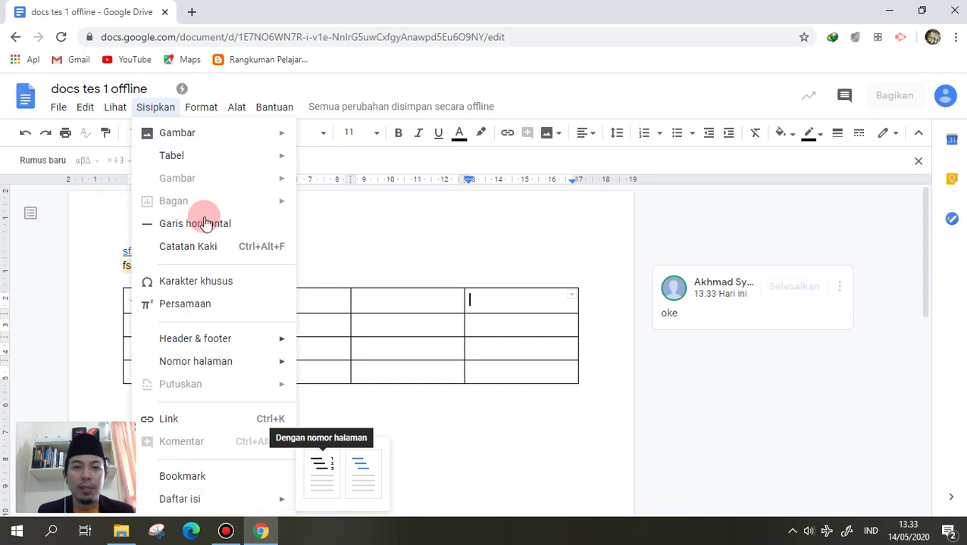
mouse_move(195, 104)
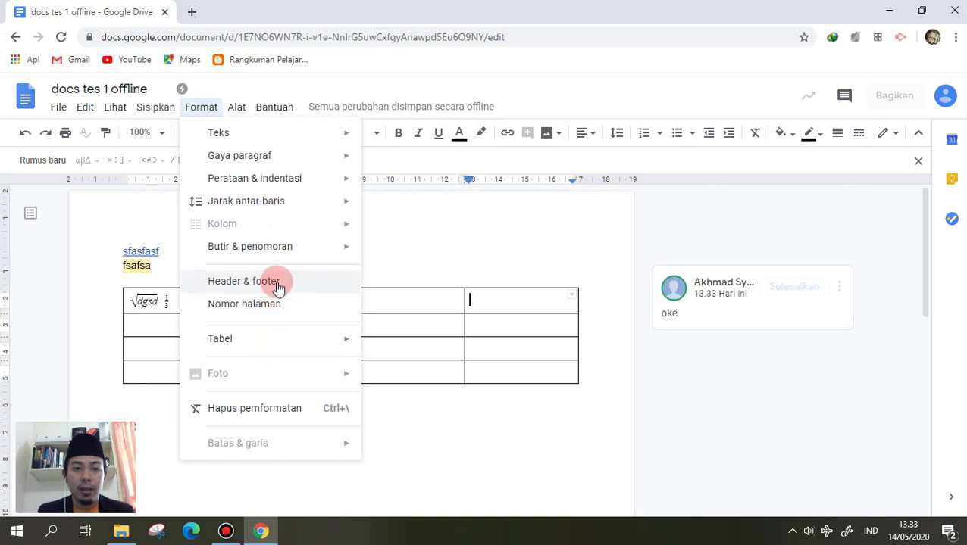
mouse_move(237, 114)
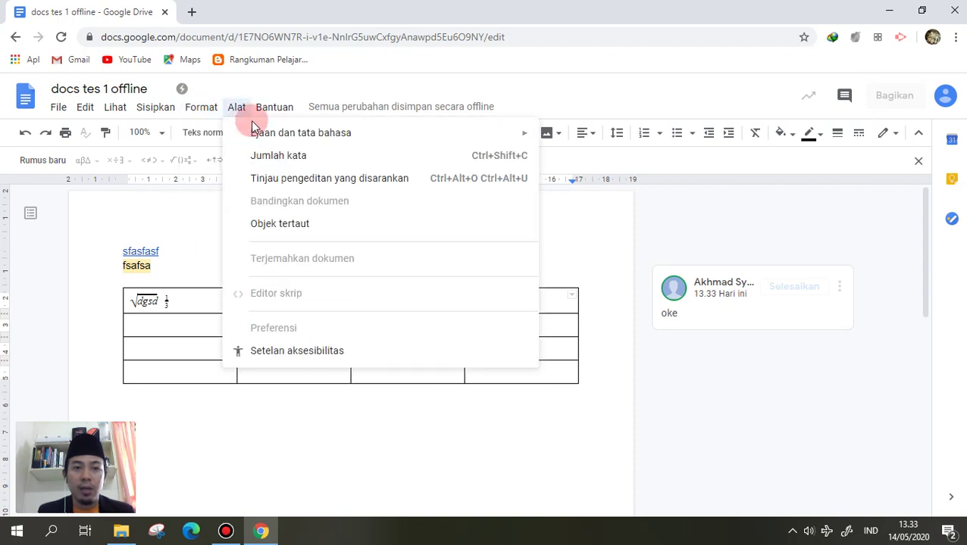
- Examine which spelling, word count, translation and other document tools are available offline
mouse_move(320, 138)
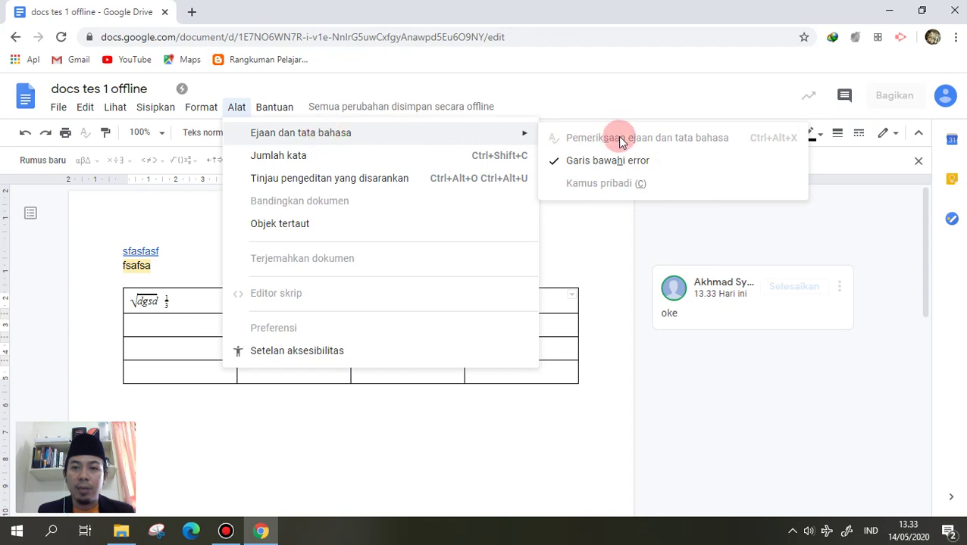
left_click(328, 159)
left_click(485, 415)
left_click(235, 108)
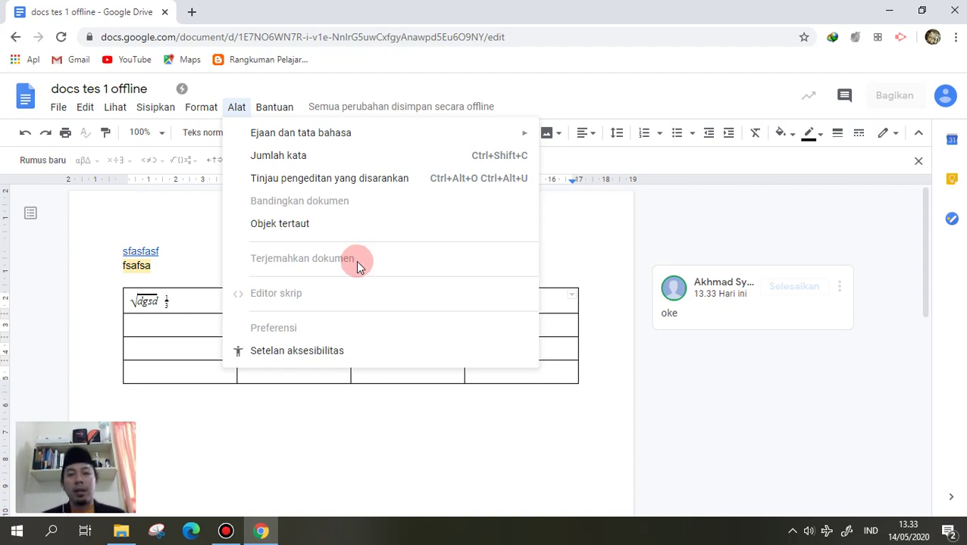
left_click(373, 404)
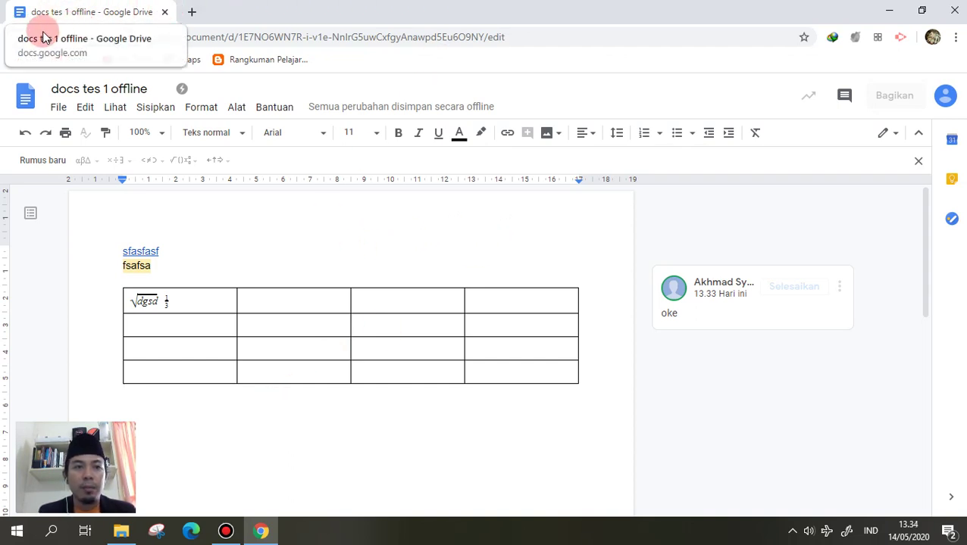
- Return to the Google Docs document list through the Chrome apps page and open "contoh MODUL sederhana"
left_click(15, 59)
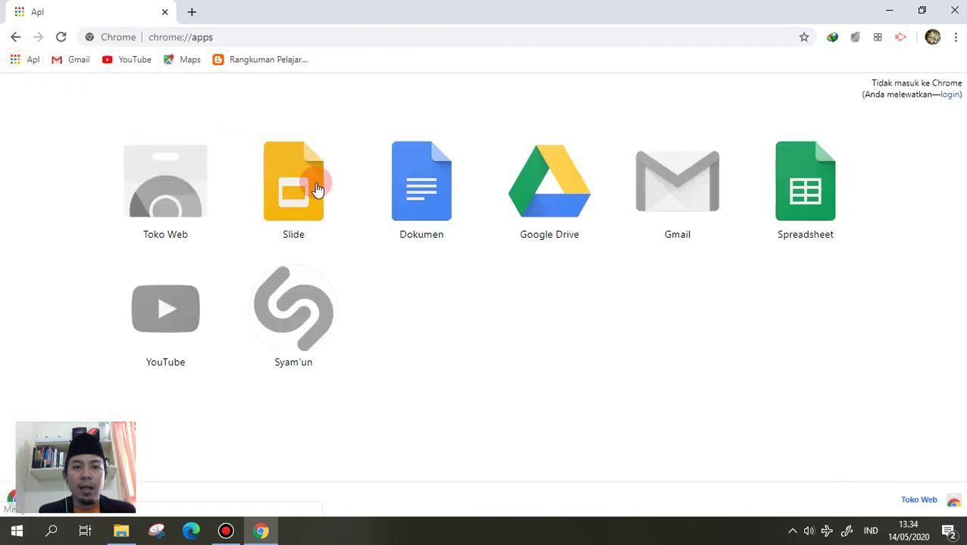
left_click(409, 196)
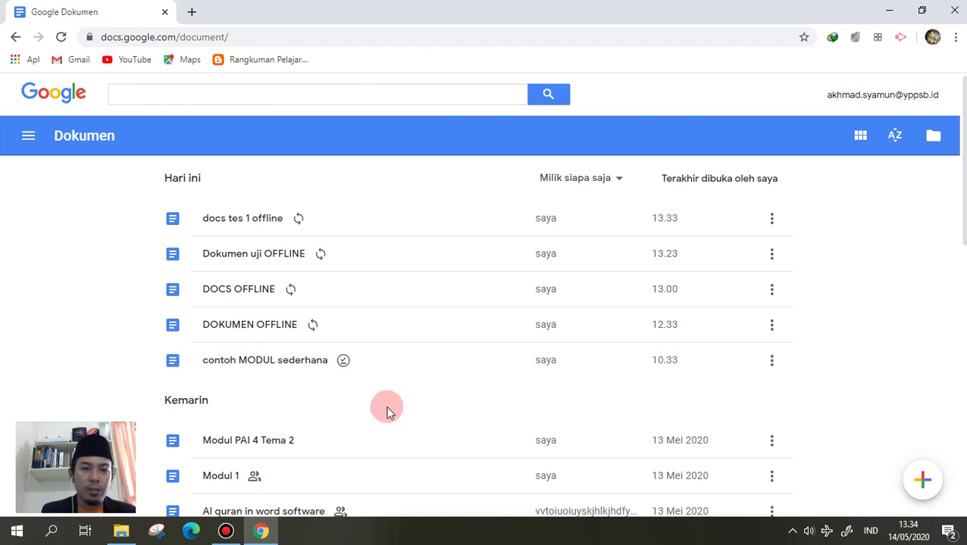
scroll(386, 408, "down", 2)
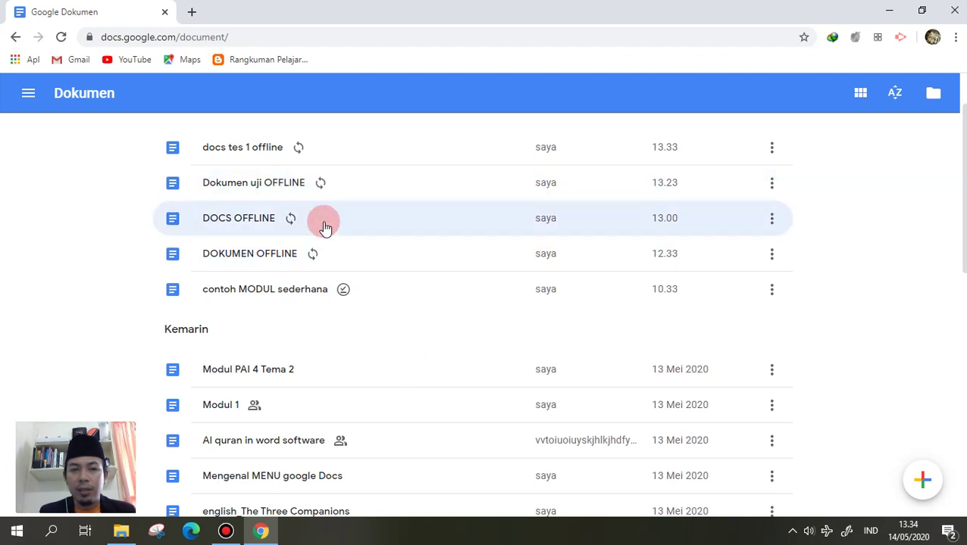
left_click(304, 293)
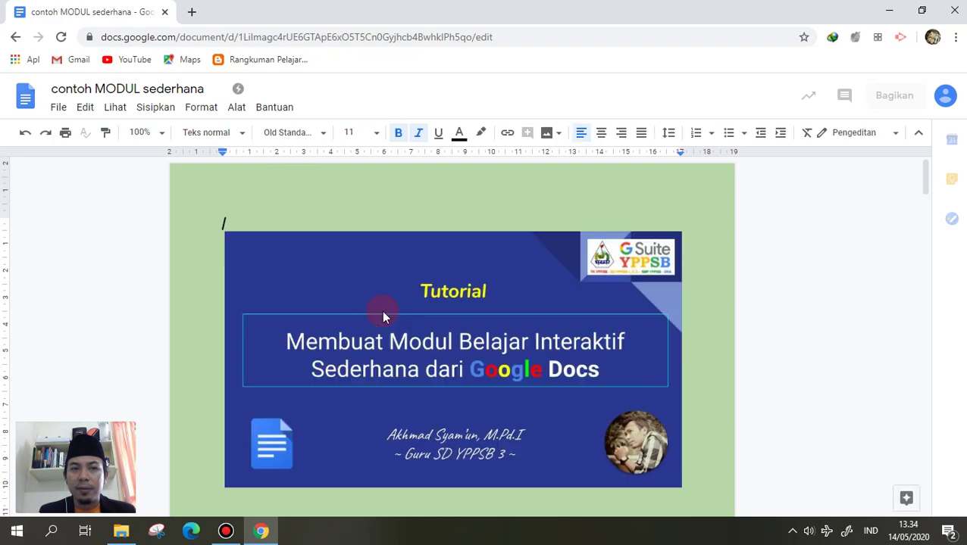
- Add the lines "dgsdgsd" and "hjfgkfg" below the Nama/Komentar table on the last page, and check the save status
scroll(381, 311, "down", 10)
scroll(383, 311, "down", 7)
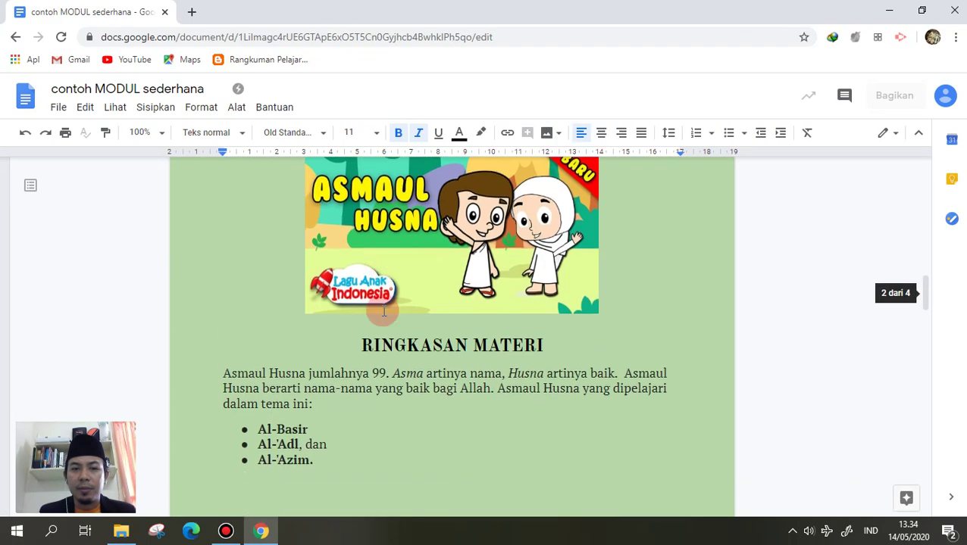
left_click(352, 285)
left_click(353, 252)
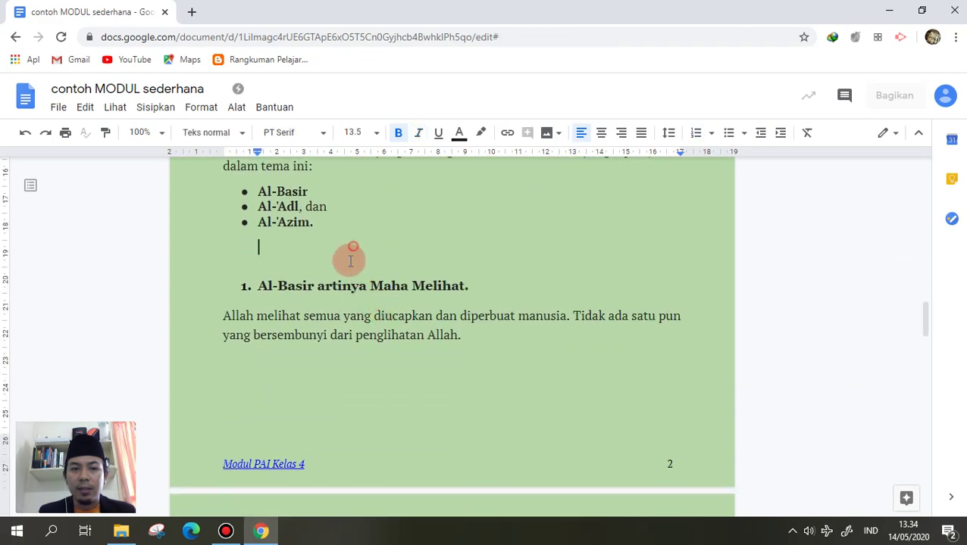
scroll(324, 317, "down", 5)
scroll(324, 317, "down", 10)
scroll(323, 315, "up", 3)
left_click(393, 409)
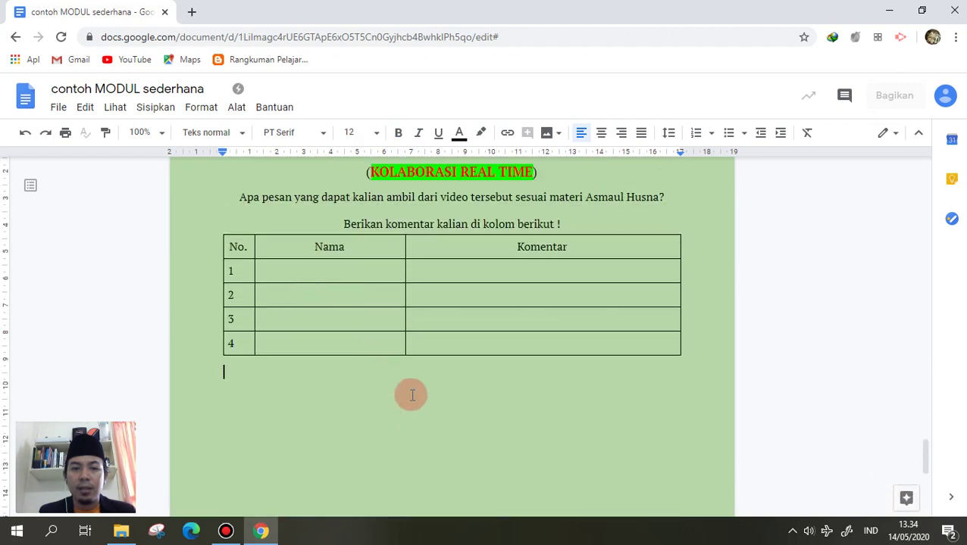
type("dgsdgsd")
key("Return")
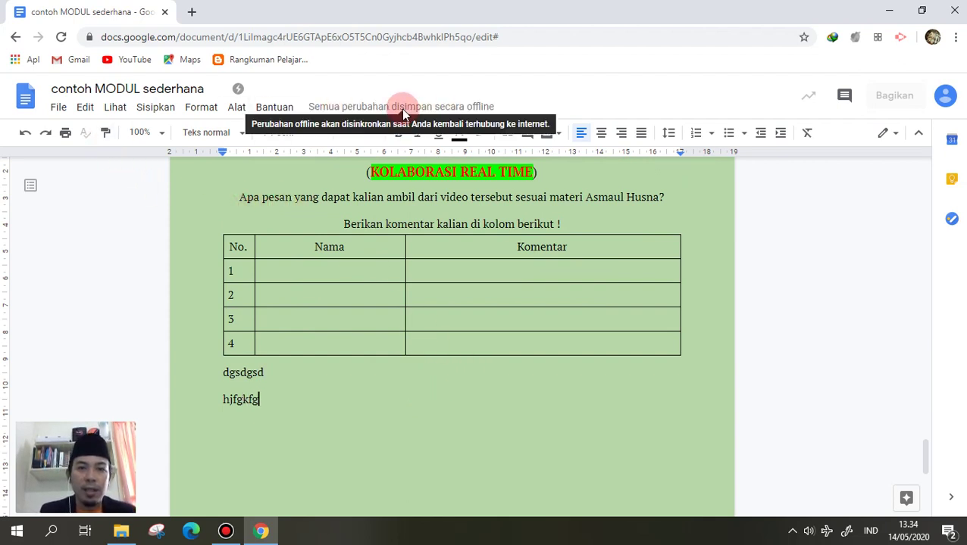
mouse_move(476, 109)
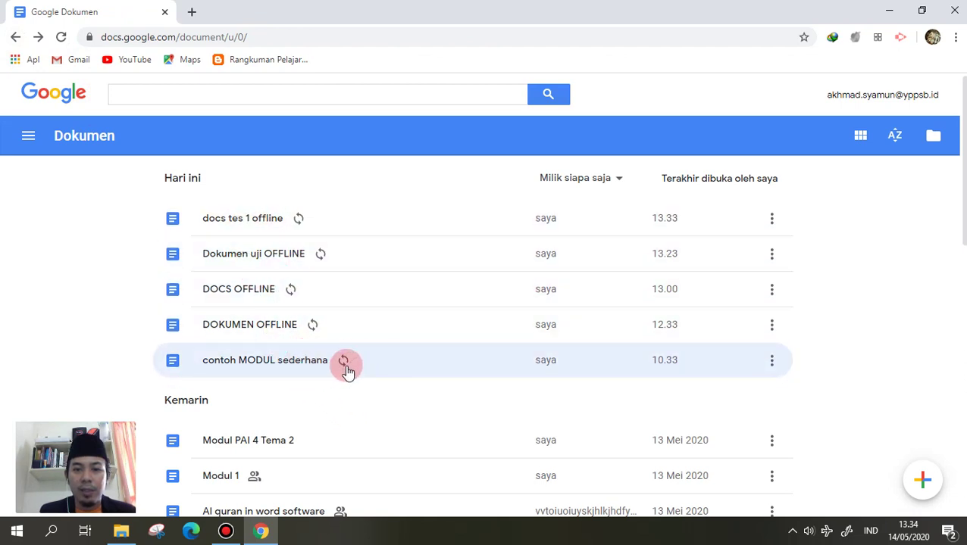
- Check the sync status of "contoh MODUL sederhana" in the document list, and reopen it to review the lines below its last table
mouse_move(346, 369)
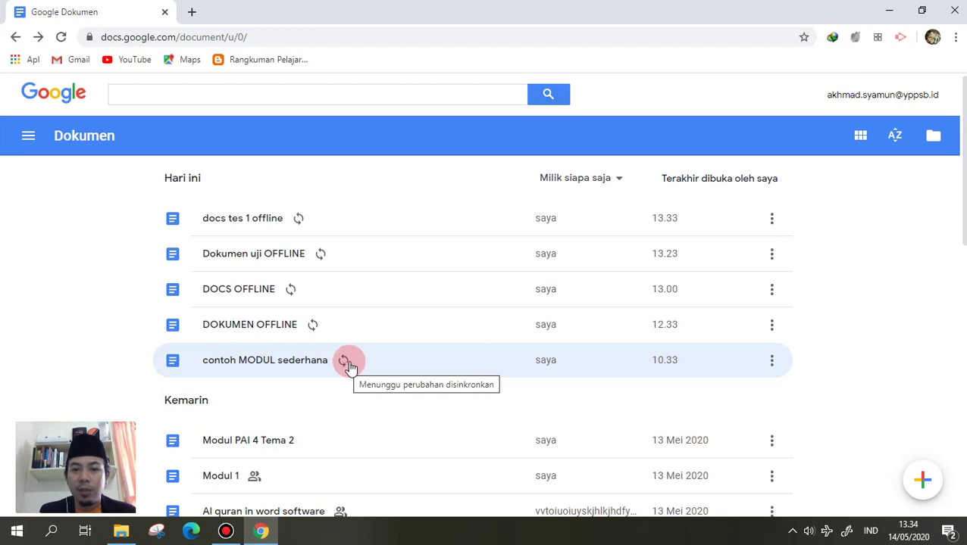
left_click(309, 362)
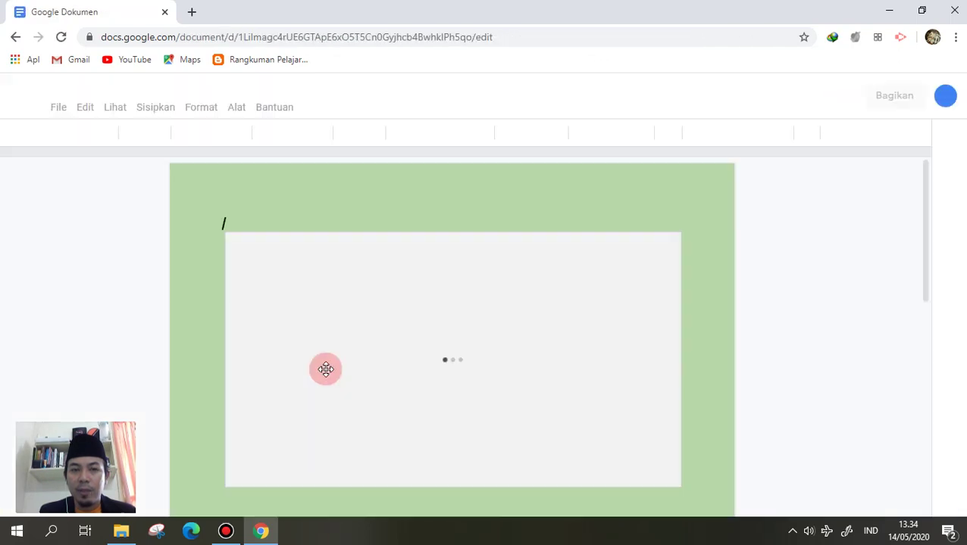
scroll(381, 364, "down", 20)
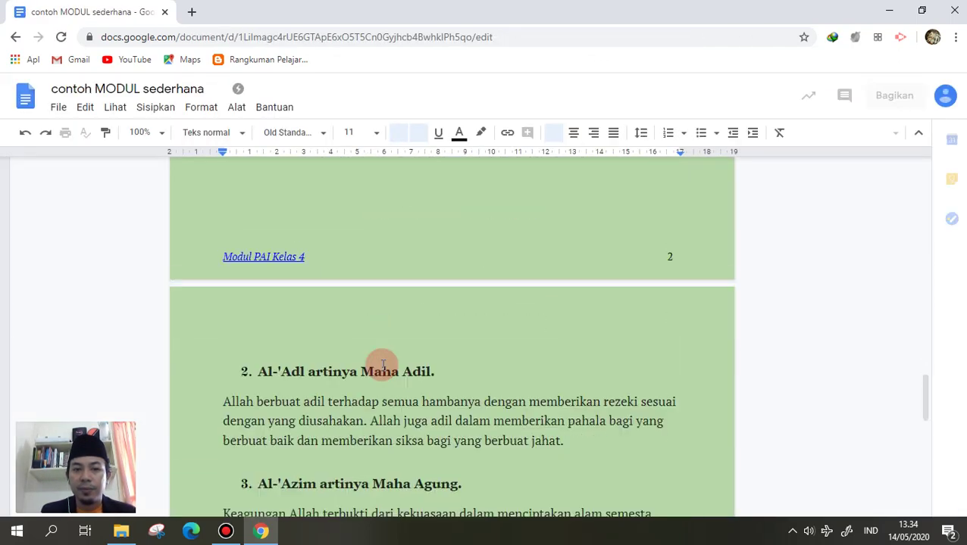
scroll(383, 368, "down", 15)
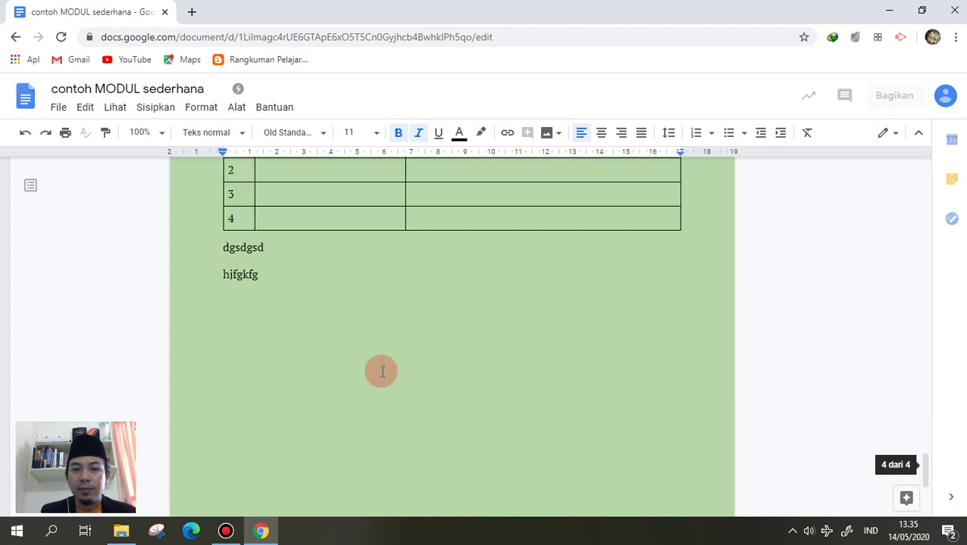
scroll(383, 372, "up", 1)
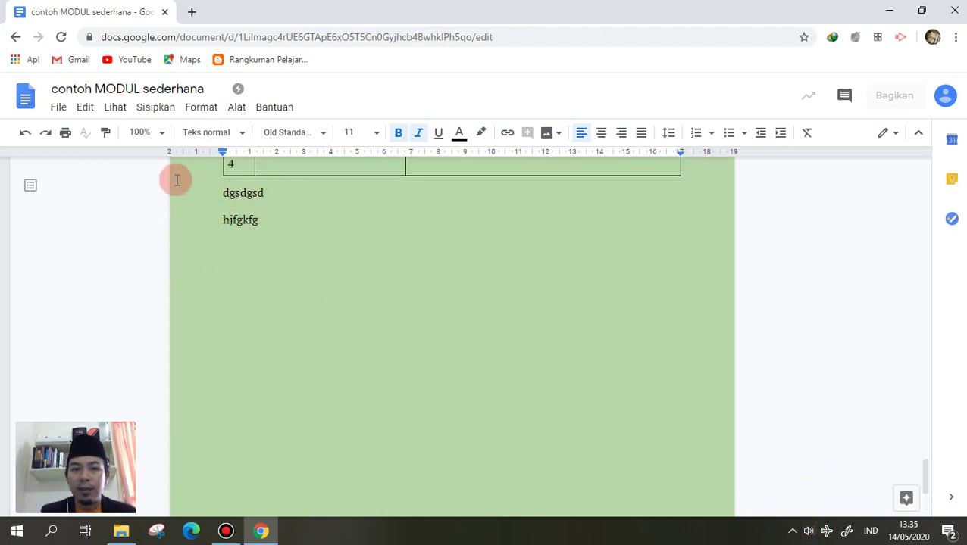
- Return to the document list and inspect the file options of "english_The Three Companions", including its offline availability
left_click(15, 37)
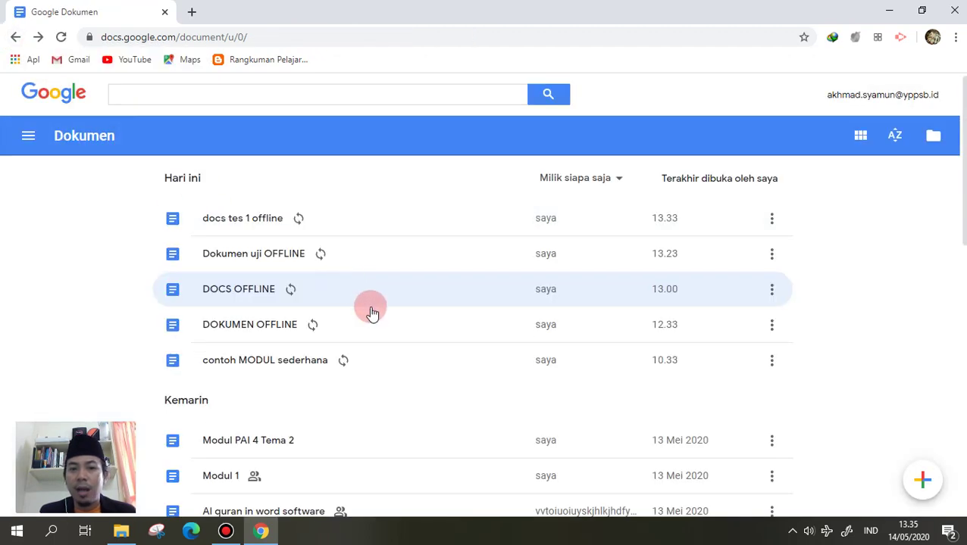
scroll(371, 313, "down", 2)
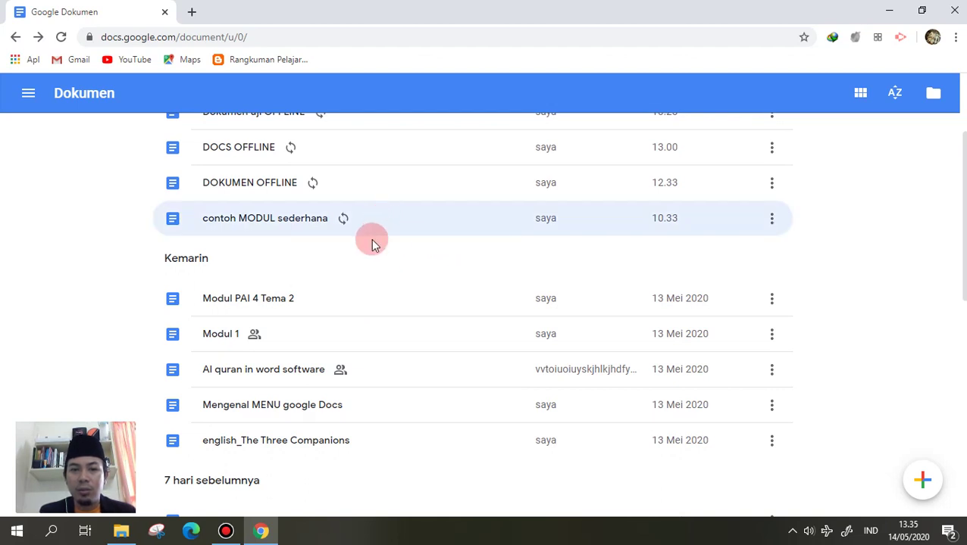
scroll(378, 236, "up", 2)
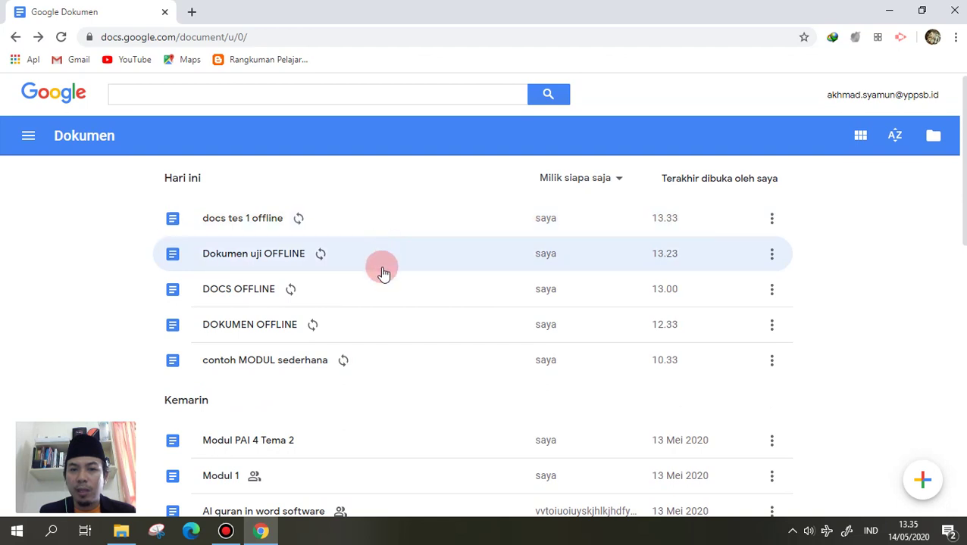
scroll(334, 336, "down", 2)
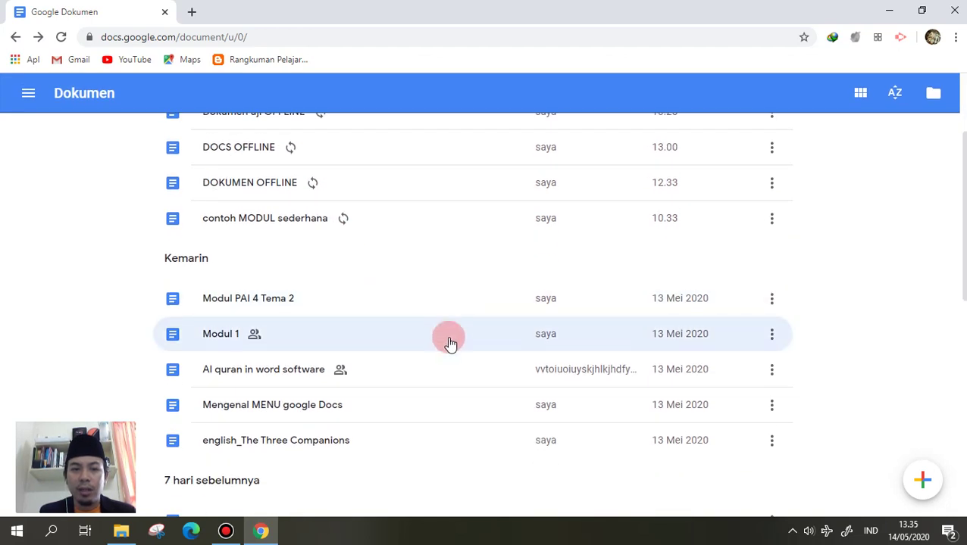
scroll(417, 407, "down", 1)
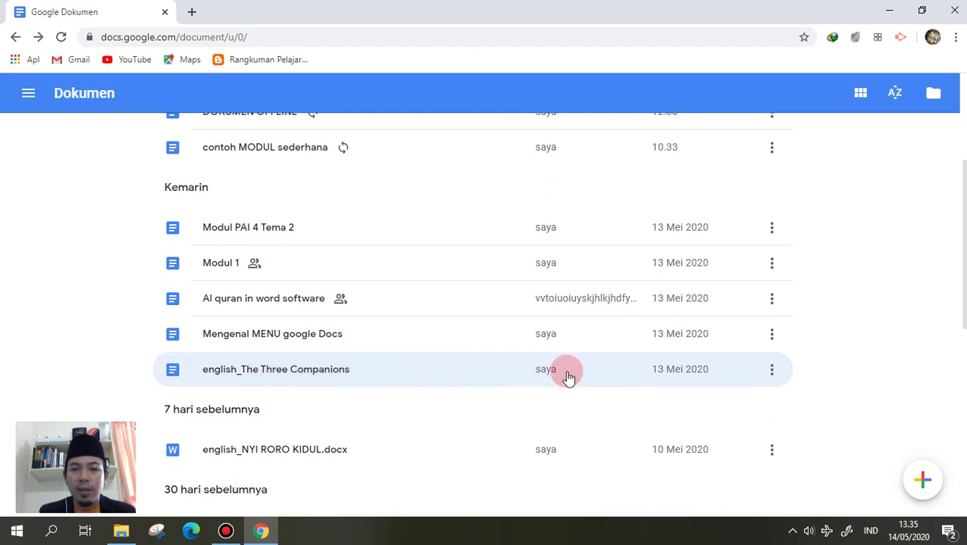
left_click(772, 370)
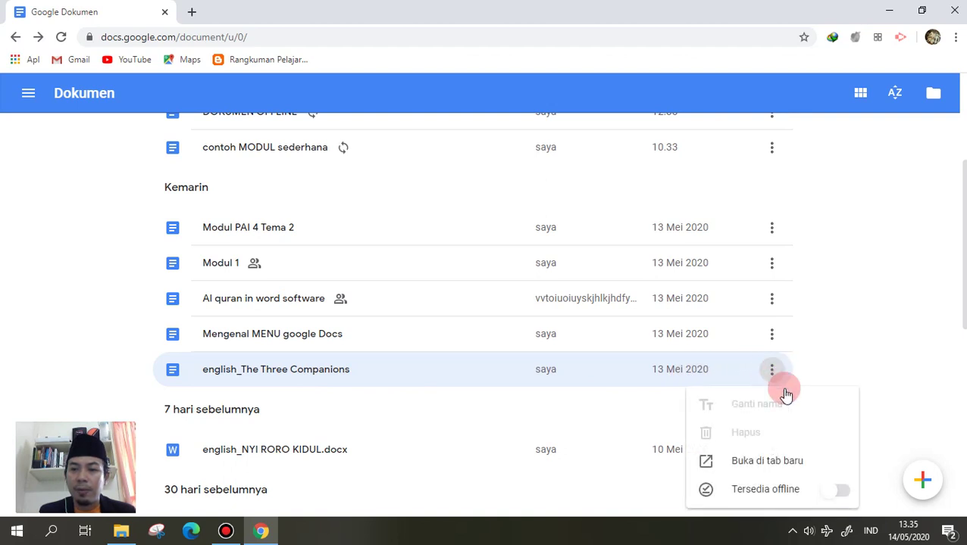
left_click(893, 310)
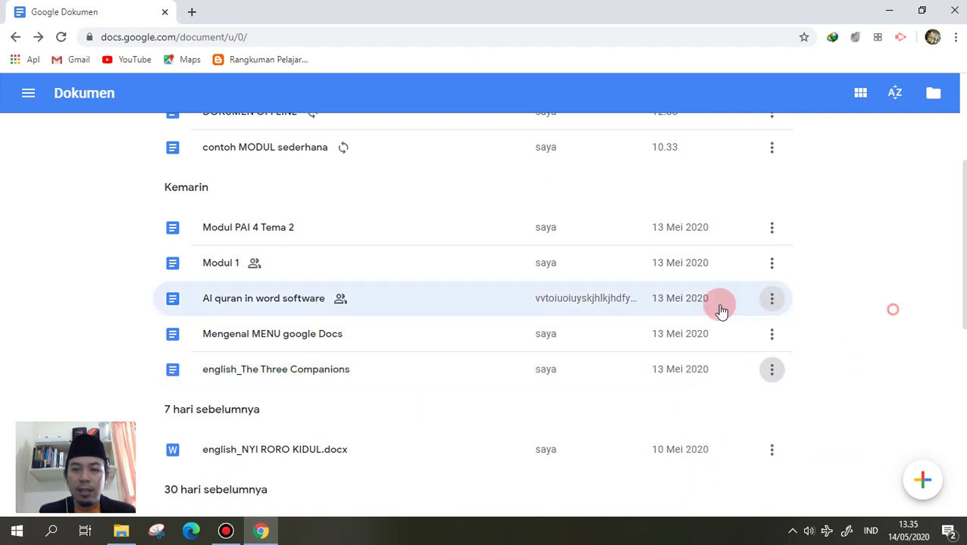
- Open "english_The Three Companions", add "offline" on the line below the subtitle "Cholera, Fear & Death", and check the save status
left_click(304, 372)
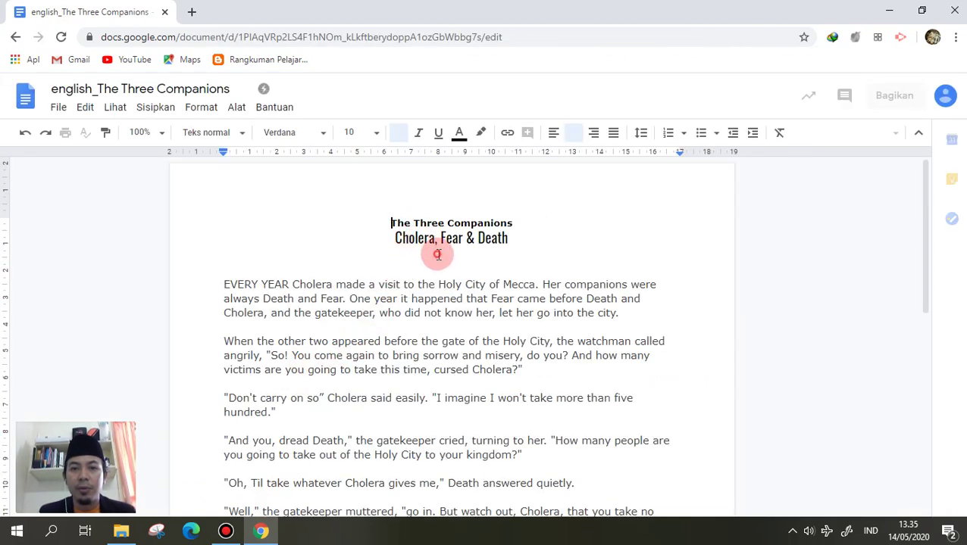
left_click(498, 253)
type("o")
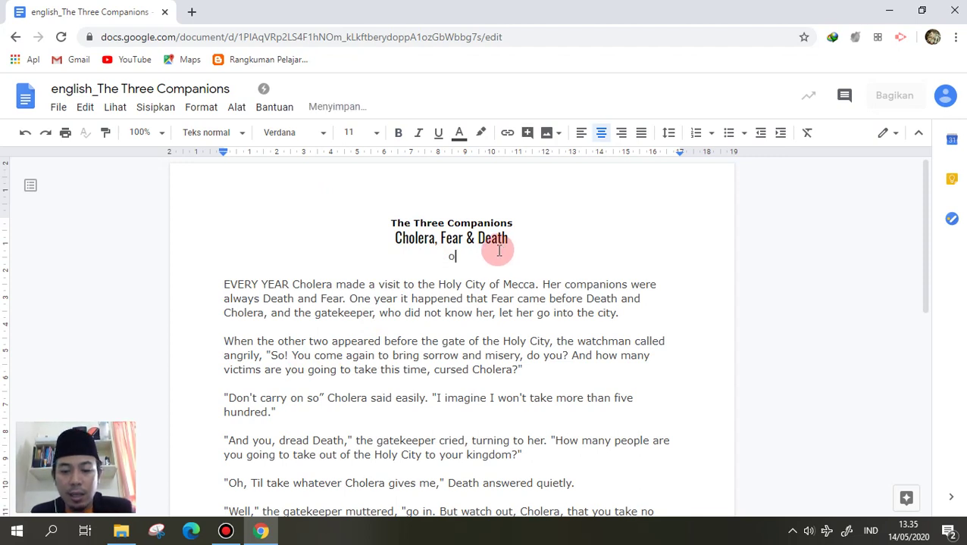
type("ffline")
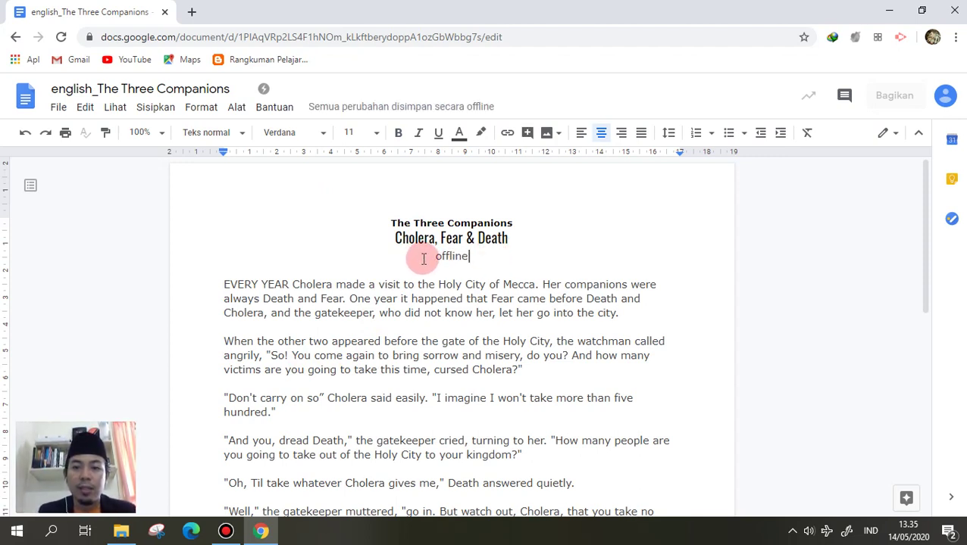
mouse_move(455, 111)
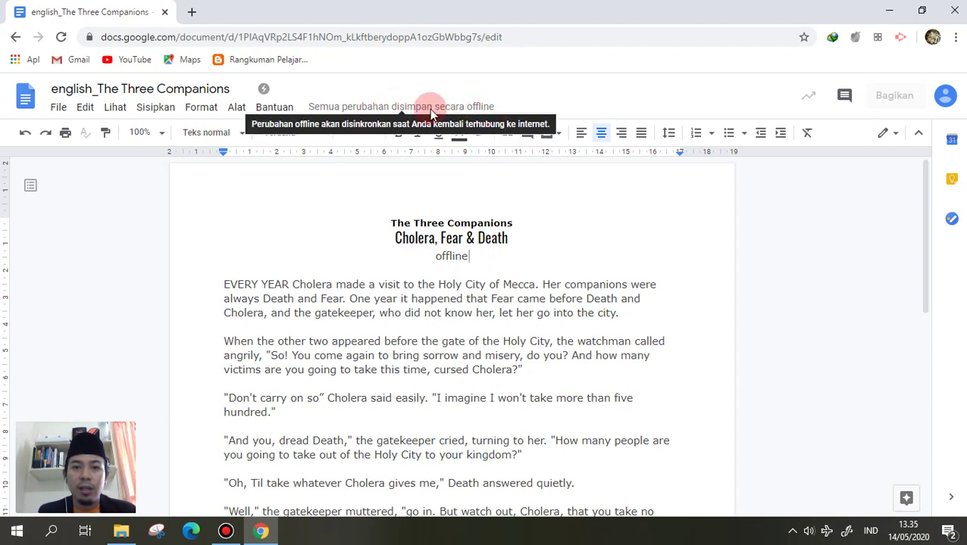
- Return to the document list and check the sync status of "english_The Three Companions"
left_click(13, 36)
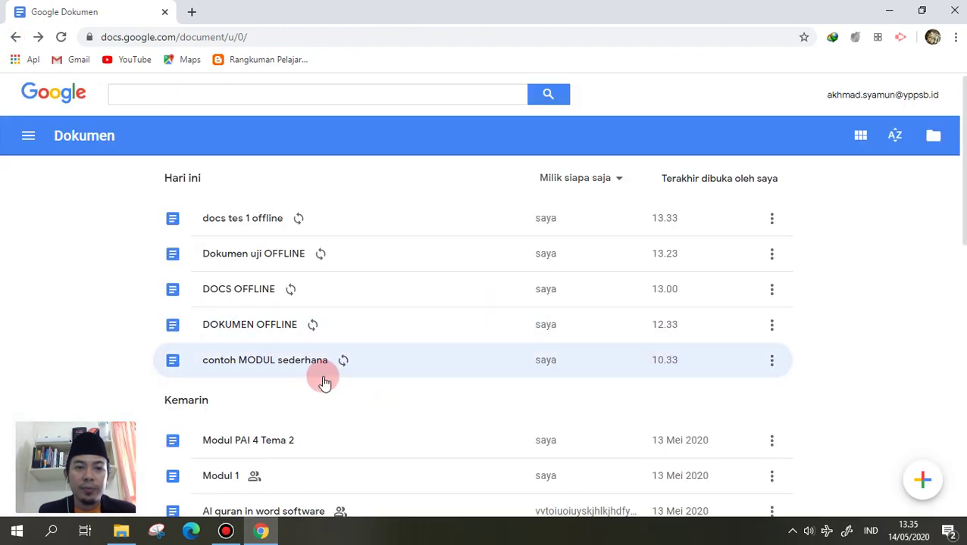
scroll(323, 381, "down", 3)
scroll(322, 381, "down", 1)
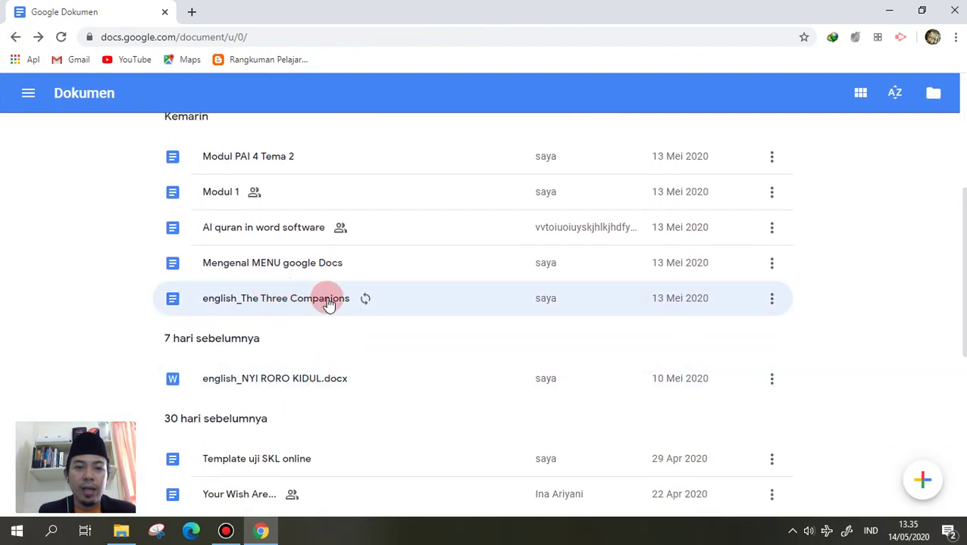
mouse_move(366, 305)
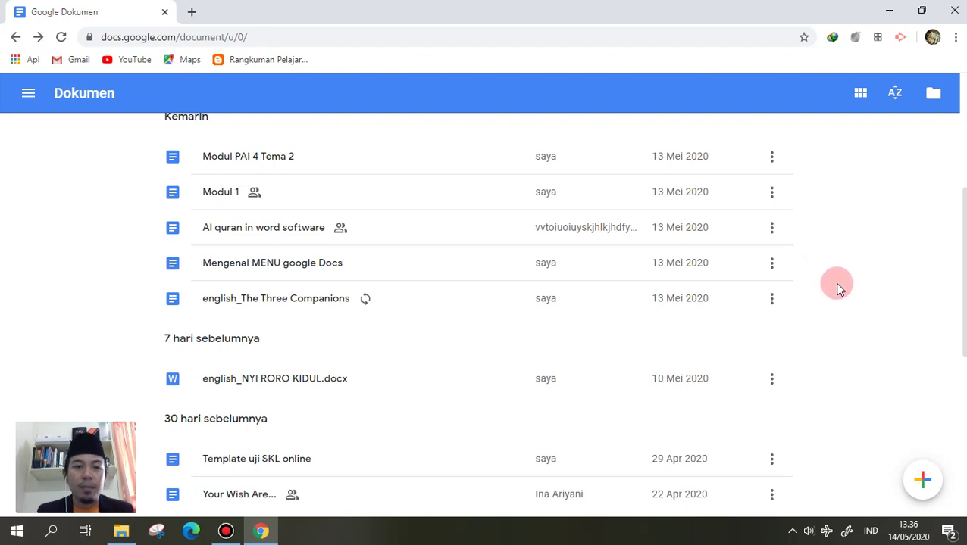
scroll(844, 284, "up", 1)
scroll(844, 284, "down", 1)
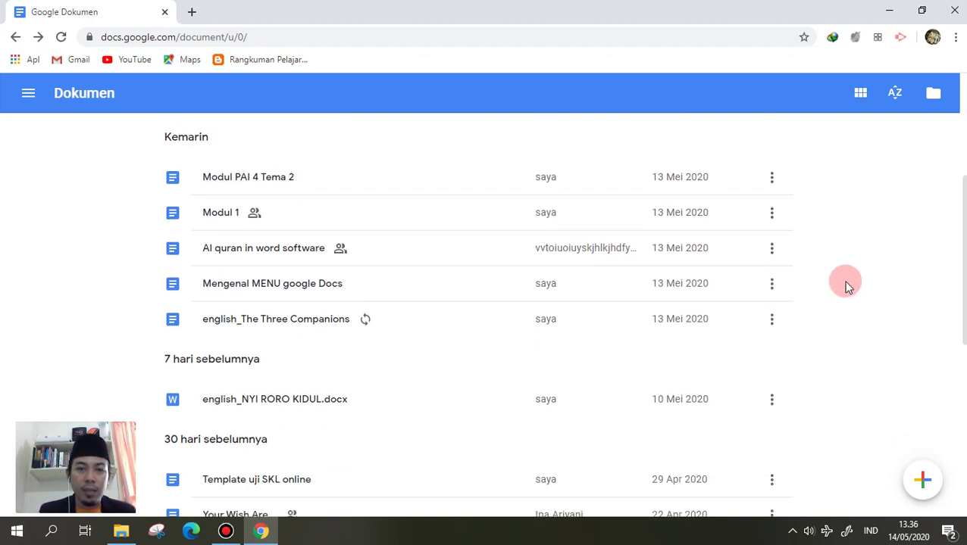